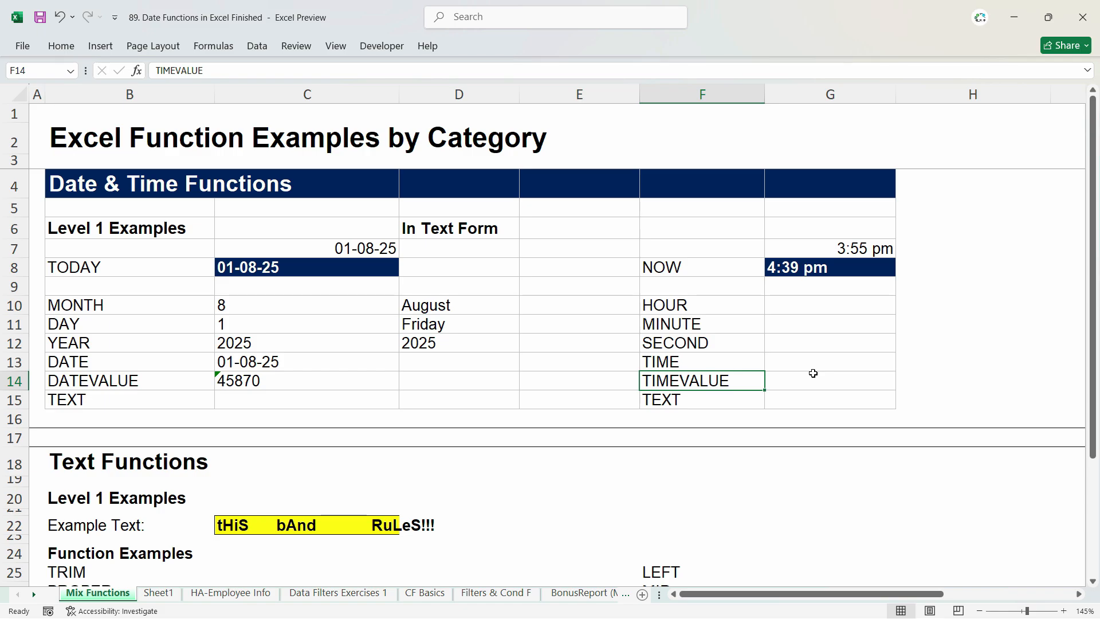
pyautogui.click(685, 312)
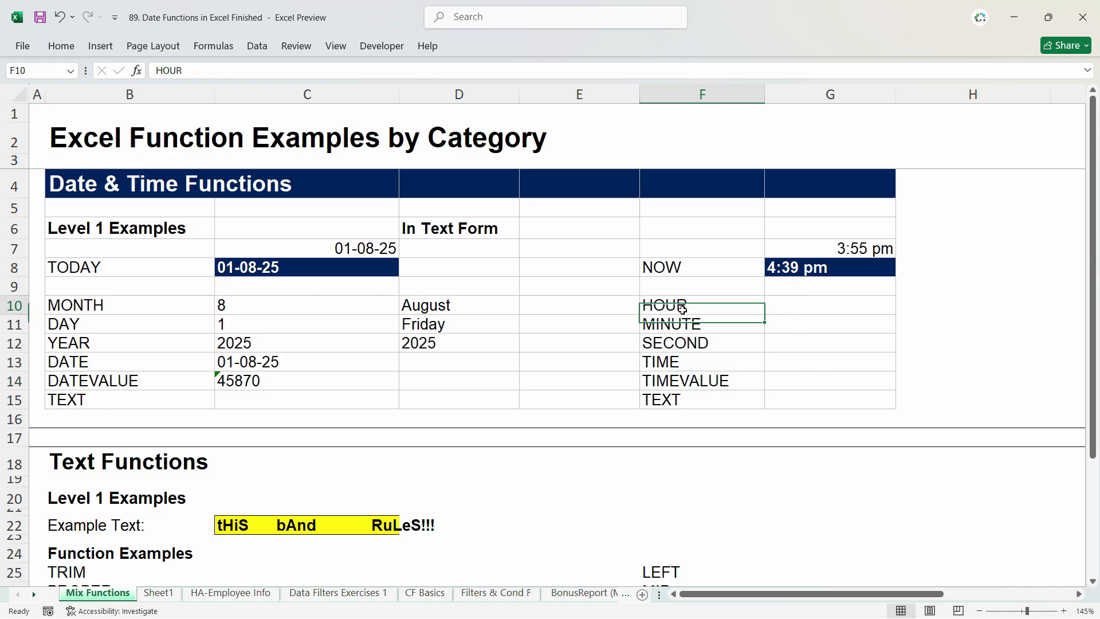
pyautogui.click(813, 306)
pyautogui.click(791, 346)
pyautogui.click(794, 323)
pyautogui.click(798, 304)
pyautogui.click(799, 324)
pyautogui.click(800, 347)
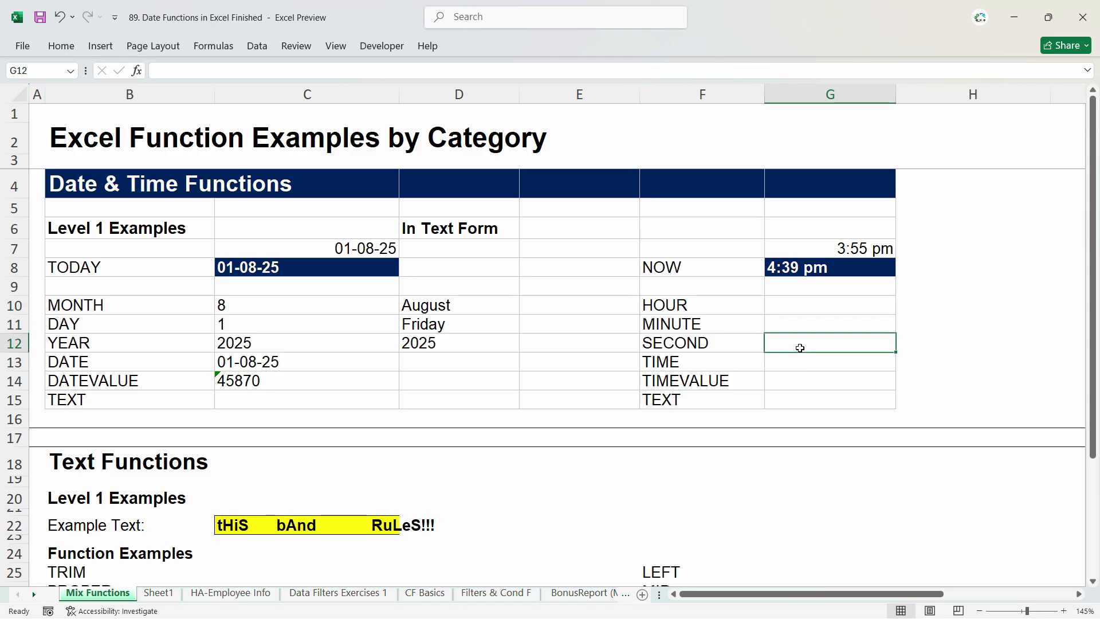
pyautogui.click(785, 273)
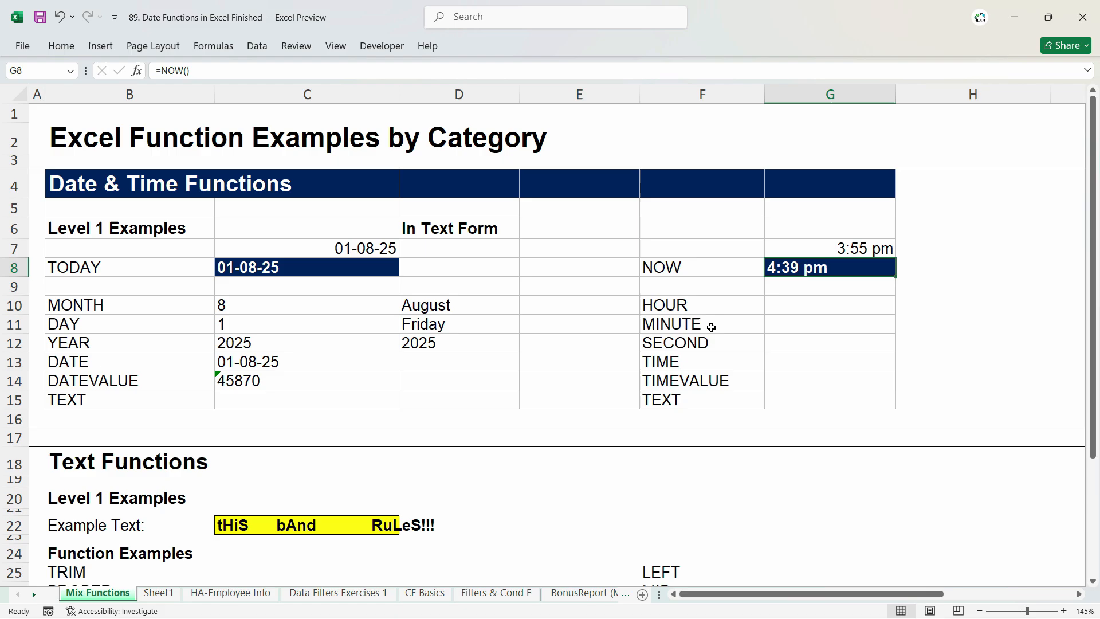
pyautogui.write('=')
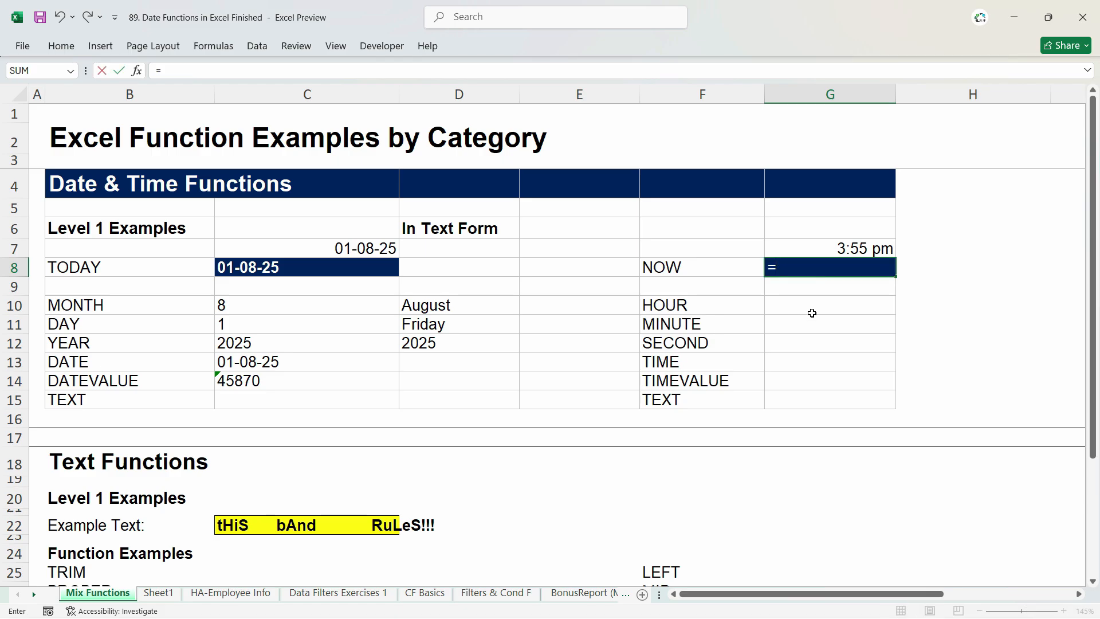
pyautogui.press('Escape')
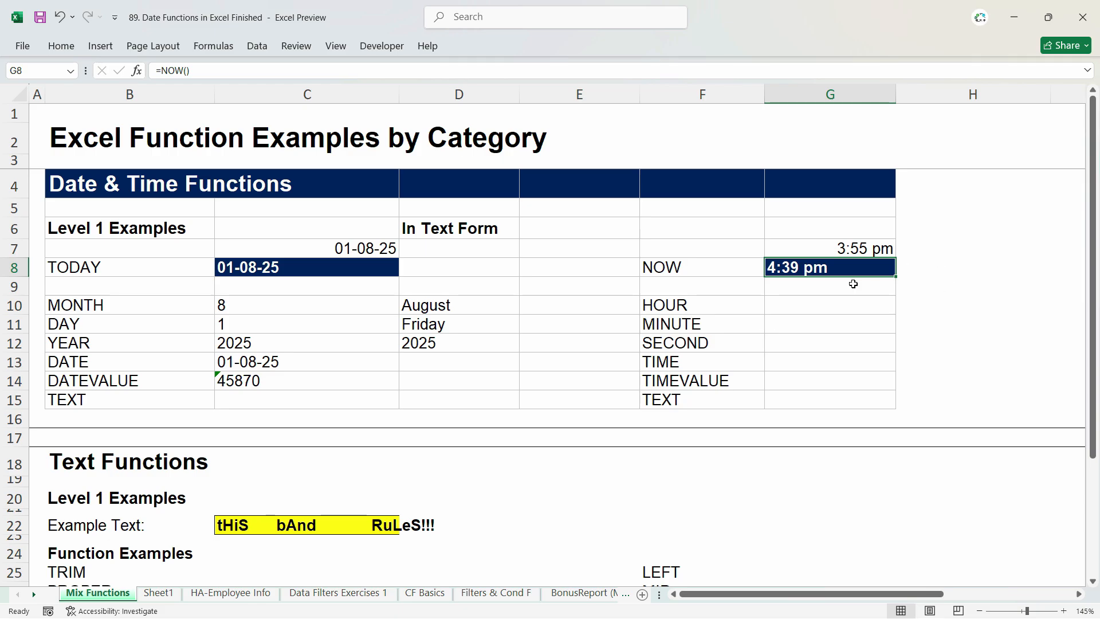
pyautogui.press('F2')
pyautogui.press('Escape')
# Step: Re-enter the current date and time formula =NOW() in cell G8, beside the NOW label
pyautogui.write('=')
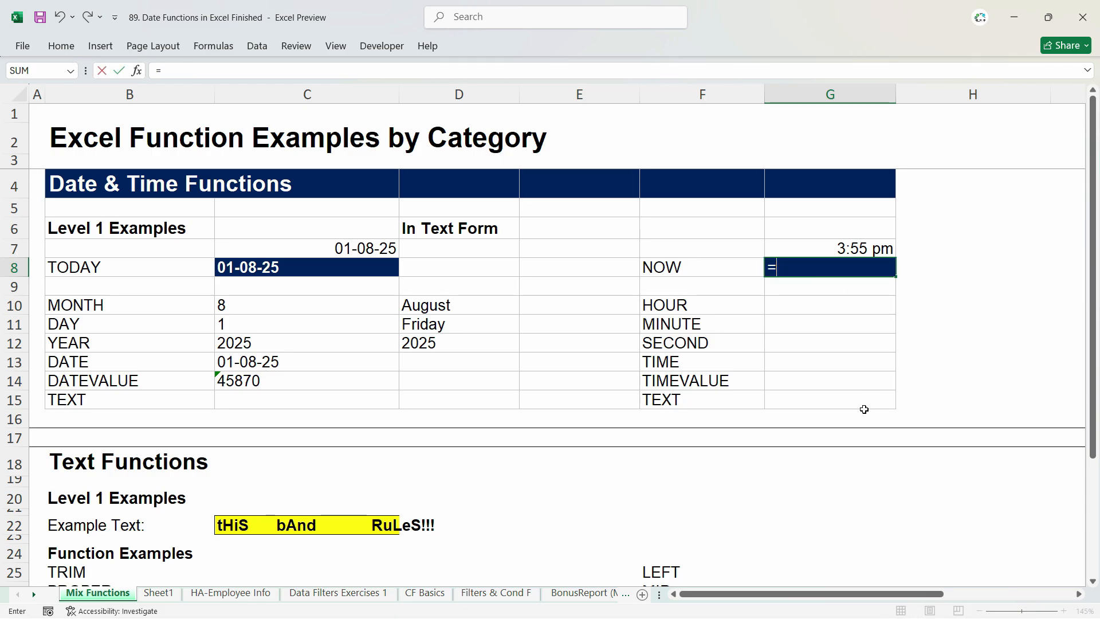
pyautogui.write('now')
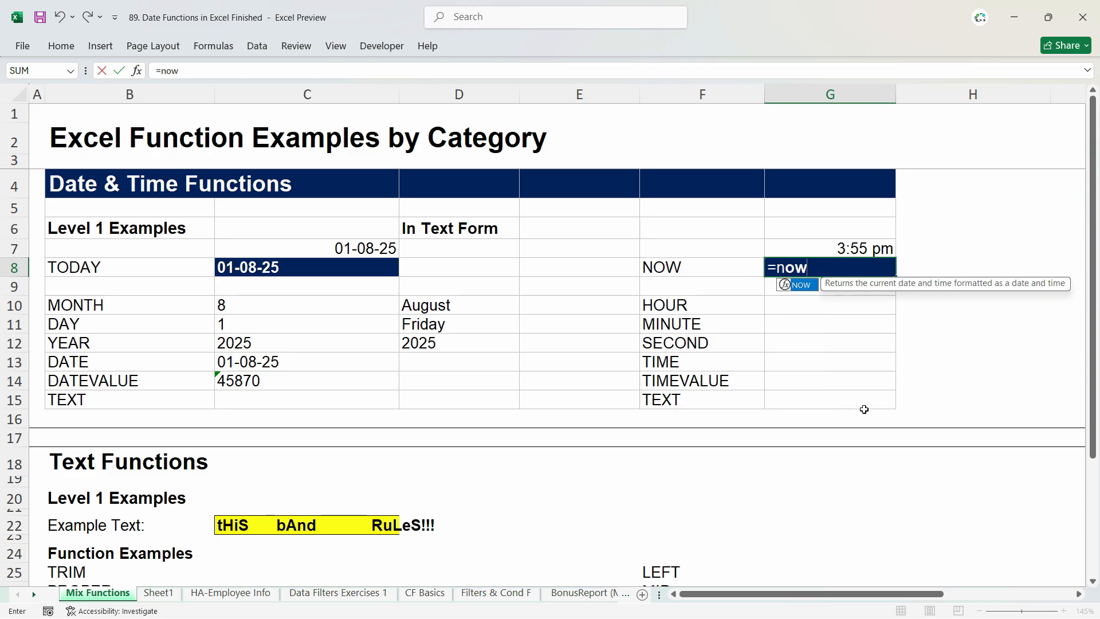
pyautogui.press('Return')
pyautogui.doubleClick(858, 274)
pyautogui.write('()')
pyautogui.press('Return')
pyautogui.click(858, 275)
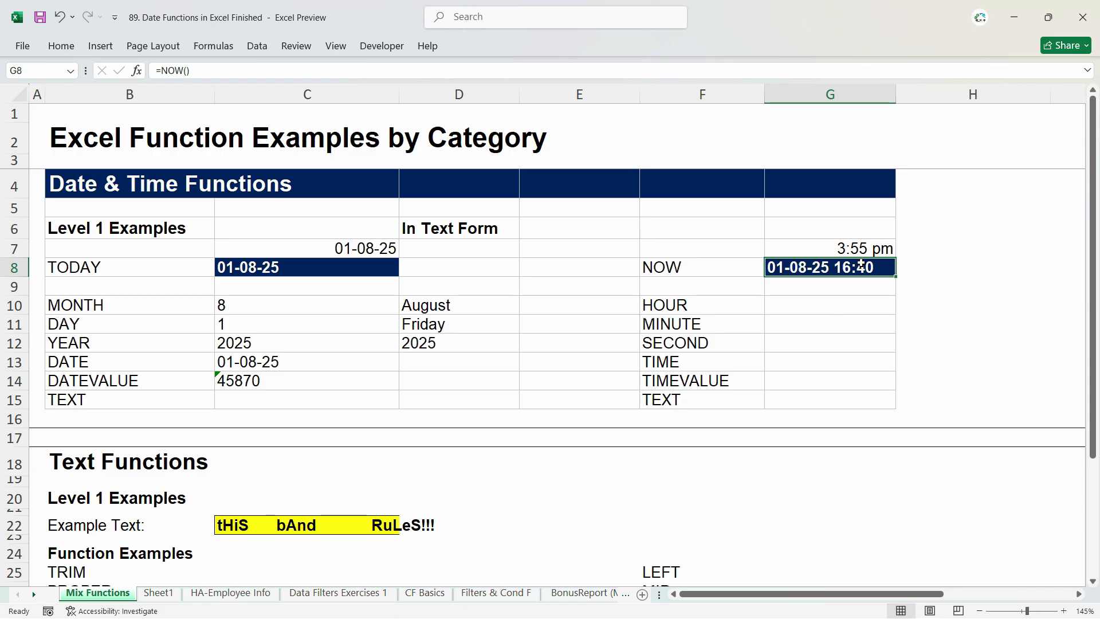
# Step: Apply the custom number format h:mm am/pm to the NOW result in cell G8
pyautogui.click(860, 249)
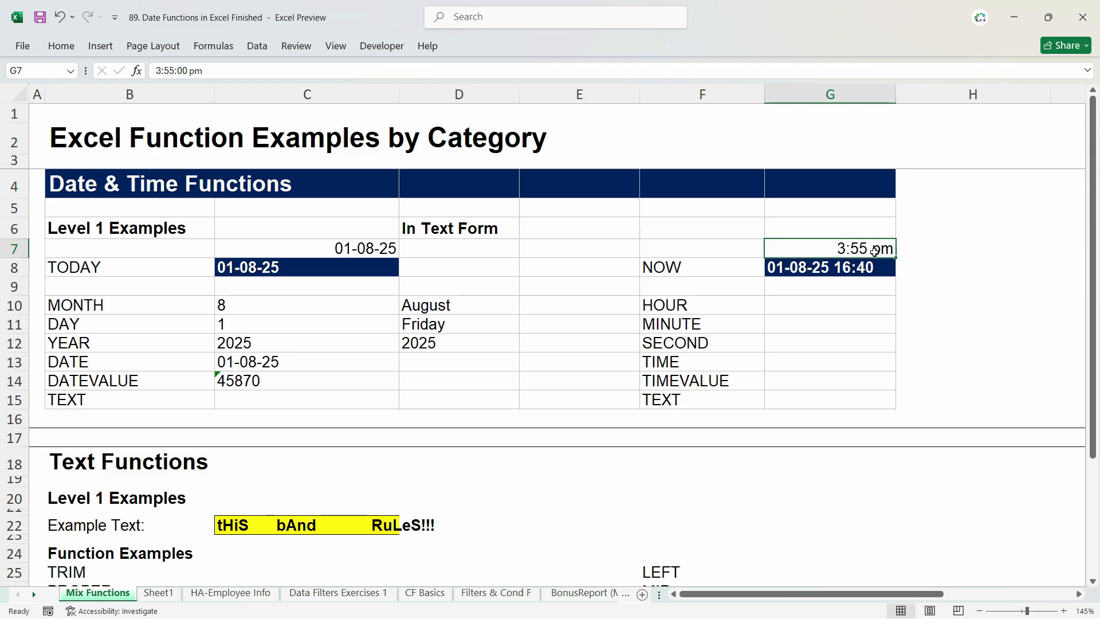
pyautogui.rightClick(795, 273)
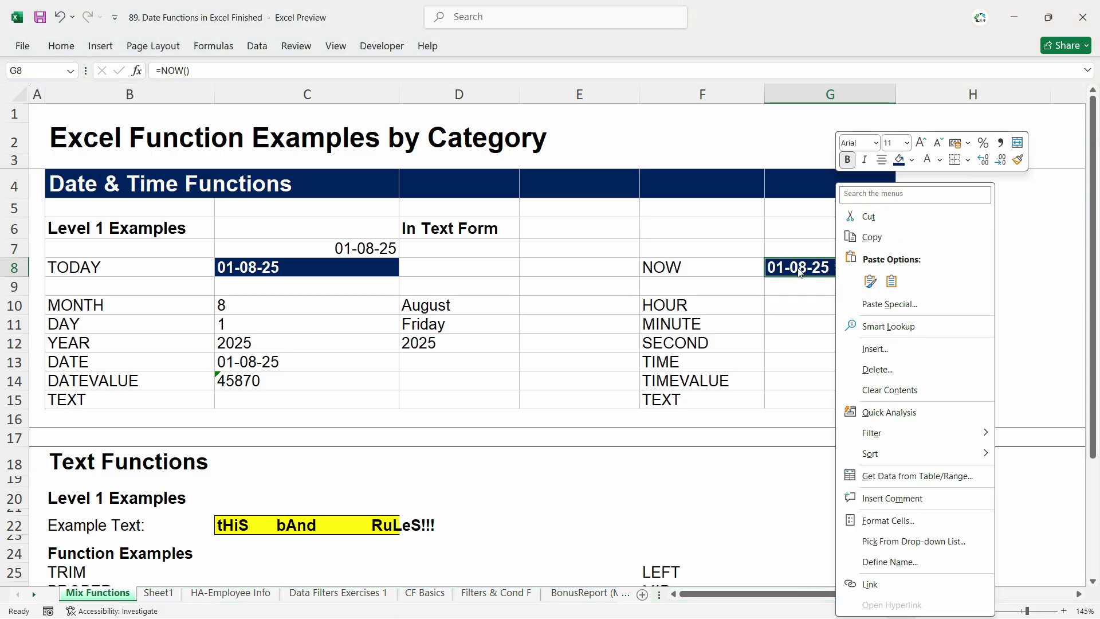
pyautogui.click(890, 520)
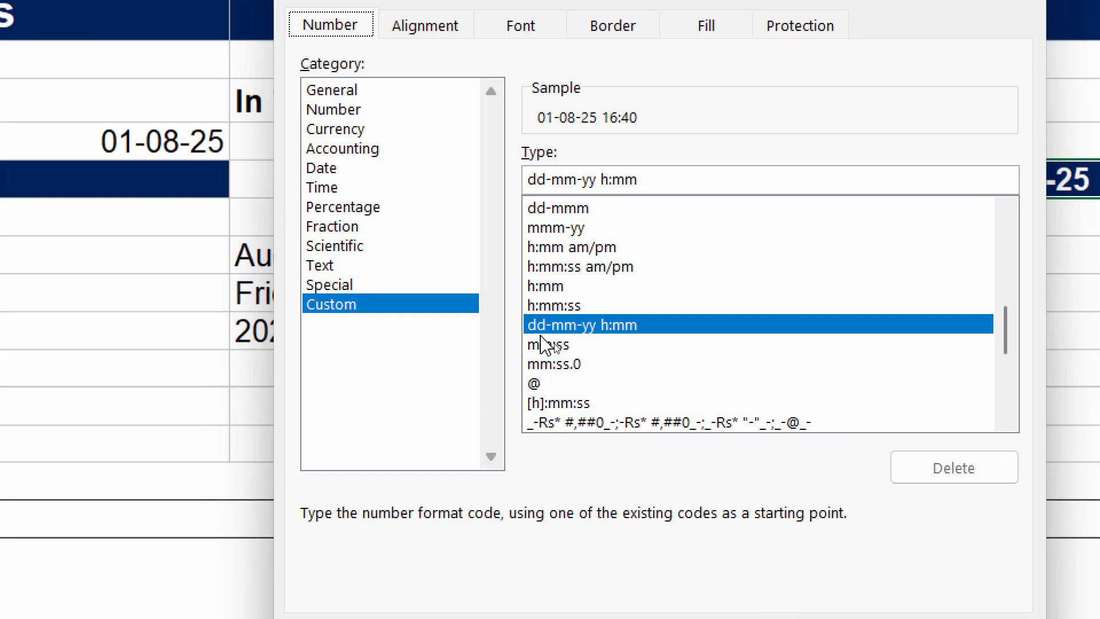
pyautogui.click(543, 247)
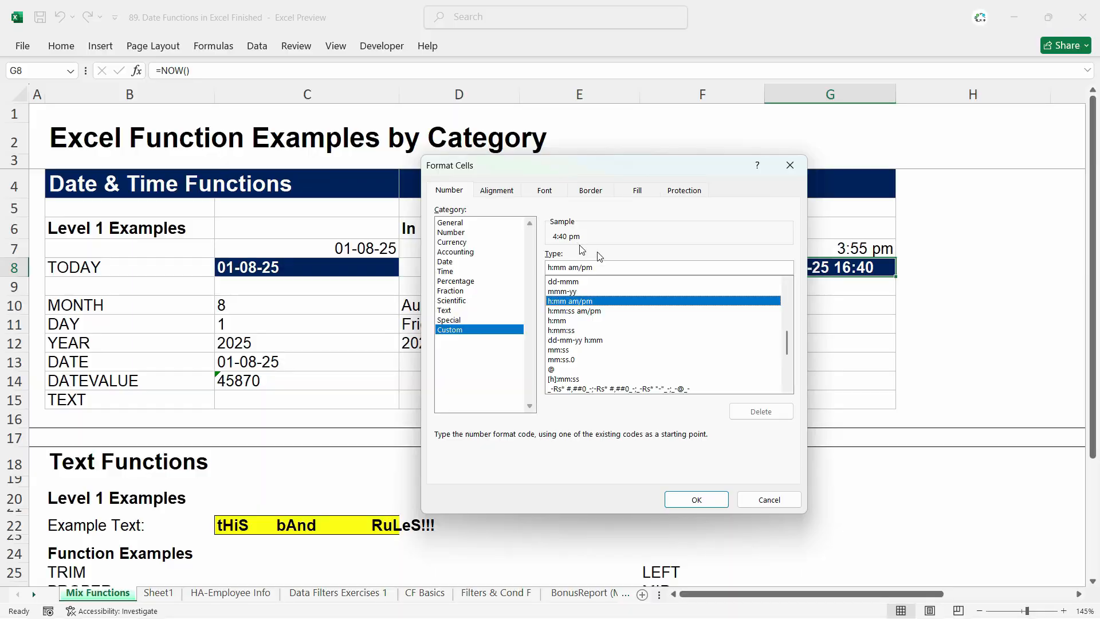
pyautogui.click(697, 499)
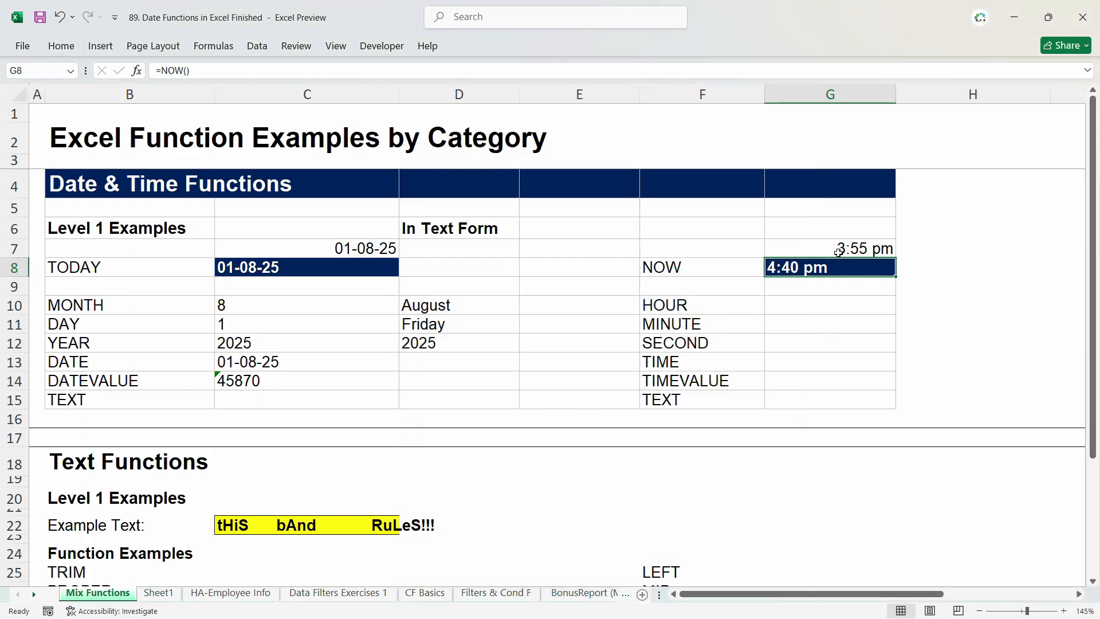
# Step: Clear the time in cell G7 and insert the current time there as a fixed value
pyautogui.press('Up')
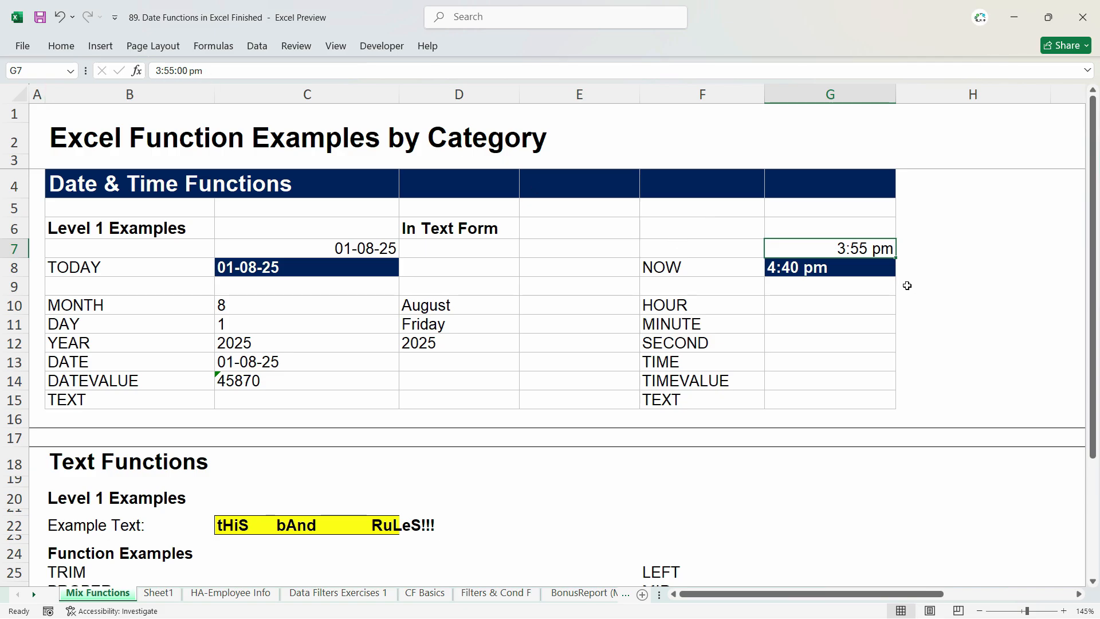
pyautogui.press('Delete')
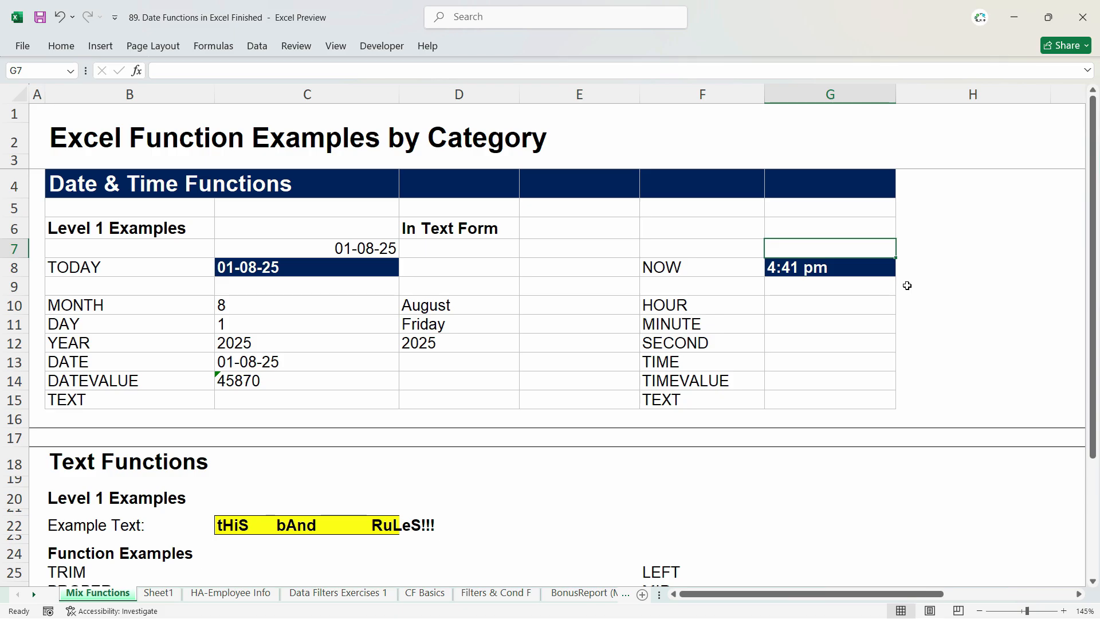
pyautogui.hotkey('ctrl', 'shift', ';')
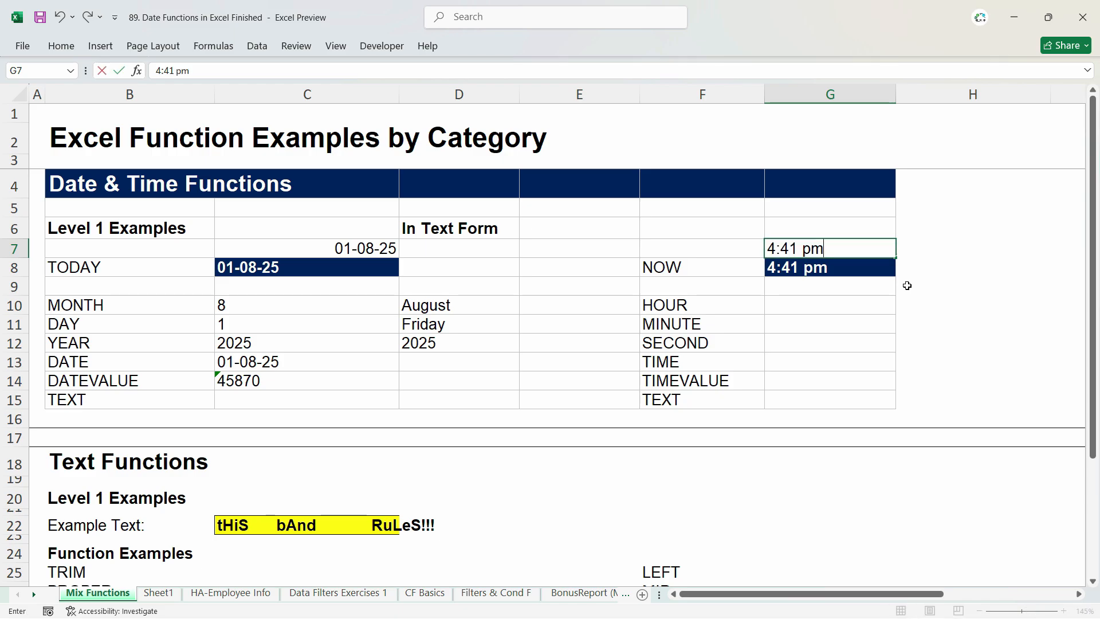
pyautogui.press('Return')
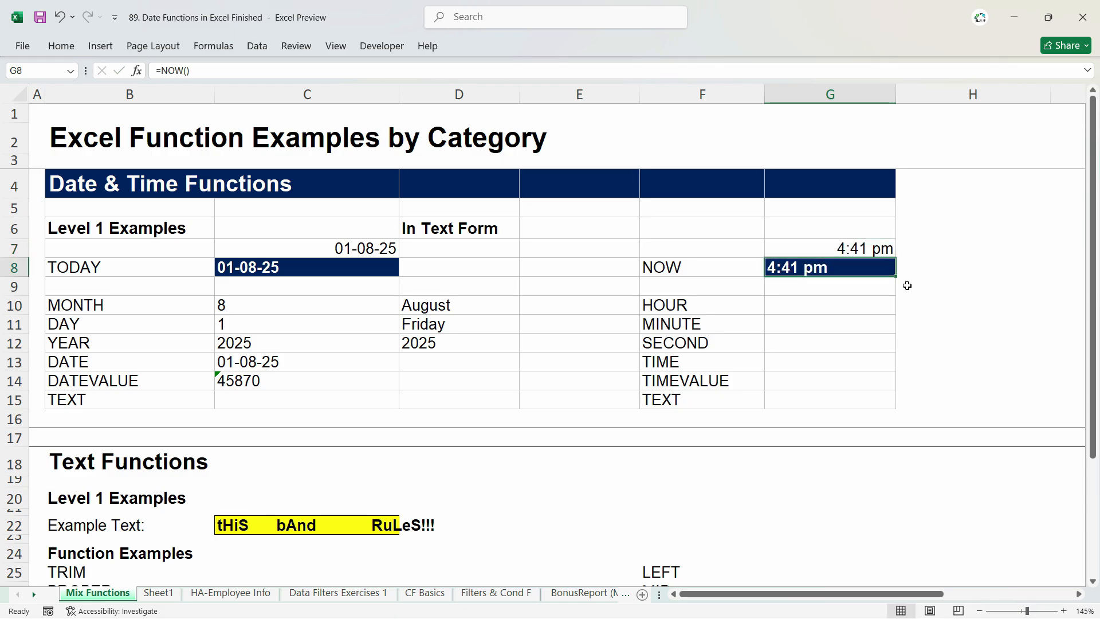
# Step: Enter =HOUR(G8) in cell G10 to extract the hour from the NOW result
pyautogui.click(794, 299)
pyautogui.click(796, 306)
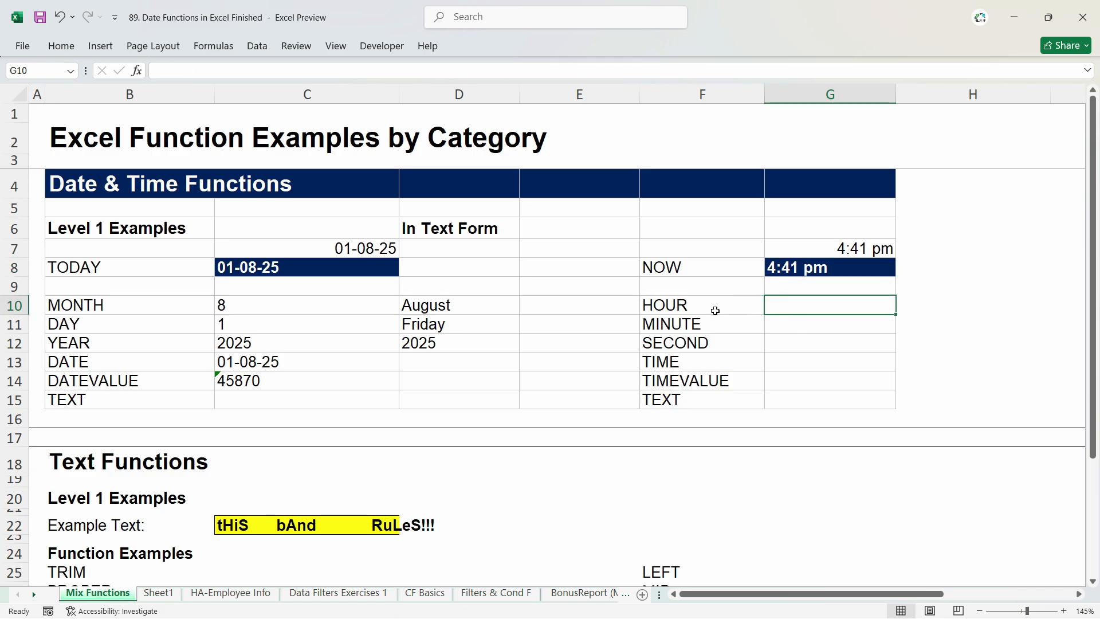
pyautogui.click(714, 310)
pyautogui.click(717, 328)
pyautogui.click(813, 310)
pyautogui.write('=hou')
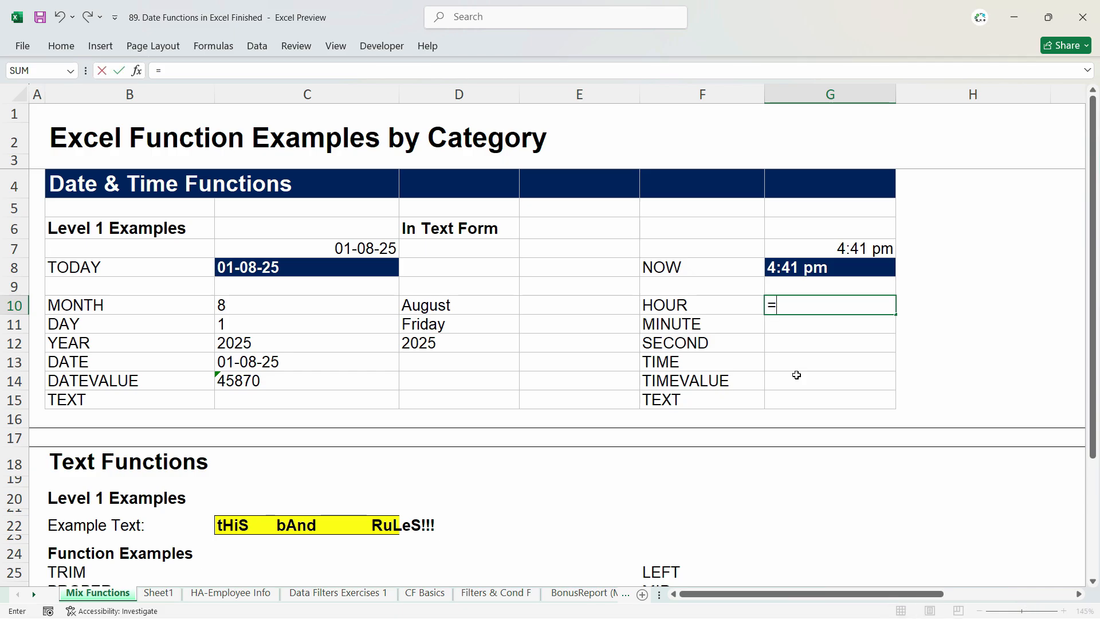
pyautogui.press('Tab')
pyautogui.press('Up')
pyautogui.press('Up')
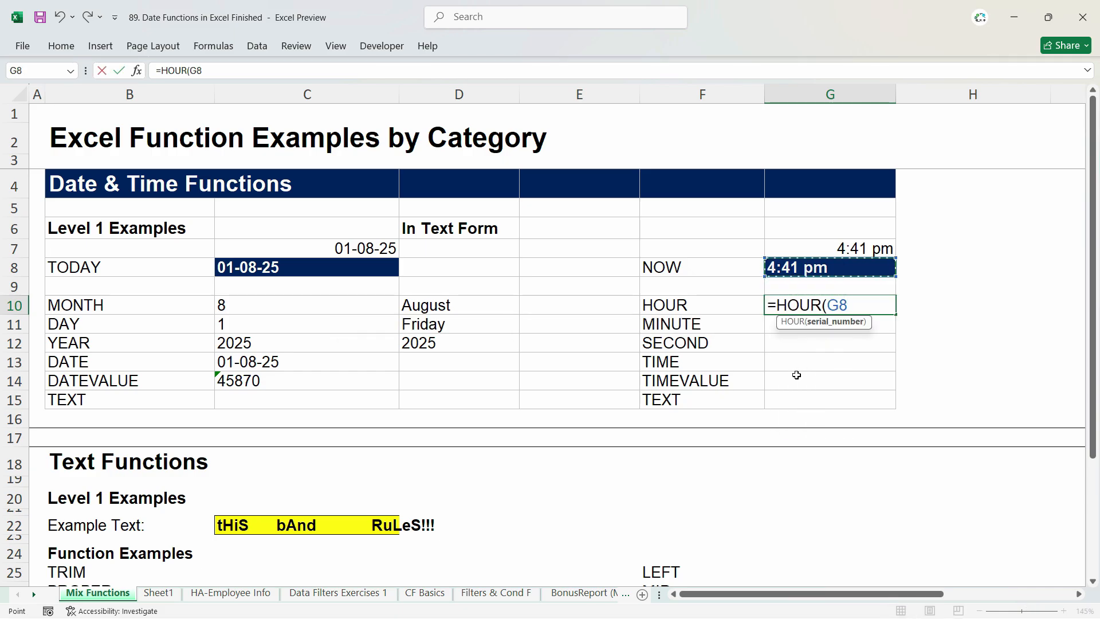
pyautogui.press('Return')
# Step: Try to convert the hour in G10 to 12-hour form with =HOUR(G8)/12 and set the cell's number format to General
pyautogui.click(798, 310)
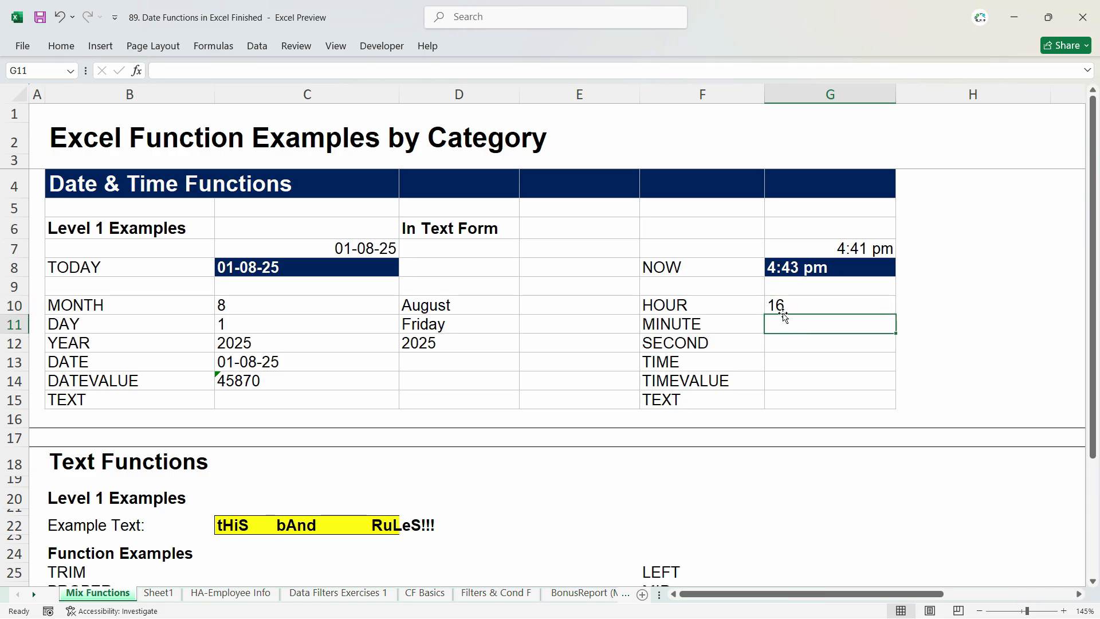
pyautogui.doubleClick(797, 306)
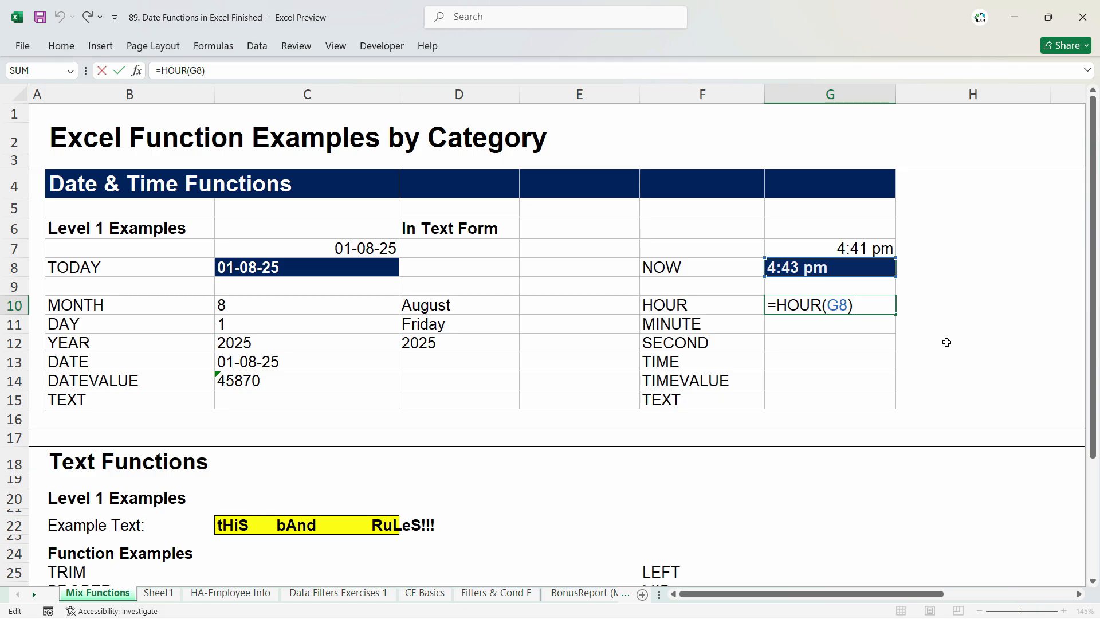
pyautogui.write('/12')
pyautogui.hotkey('ctrl', 'Return')
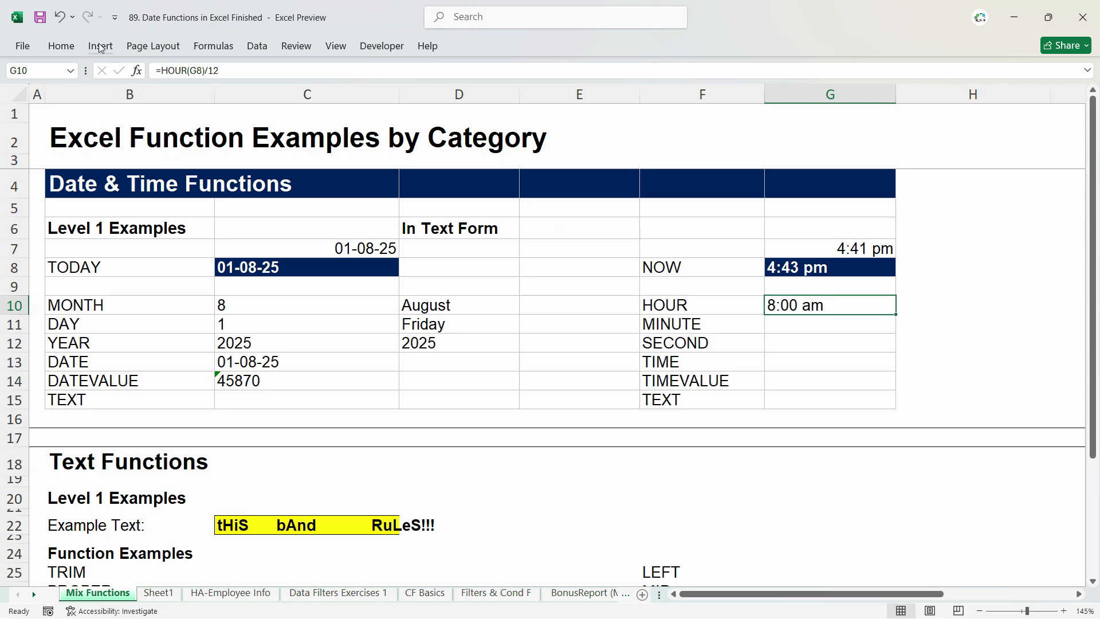
pyautogui.click(61, 46)
pyautogui.click(583, 72)
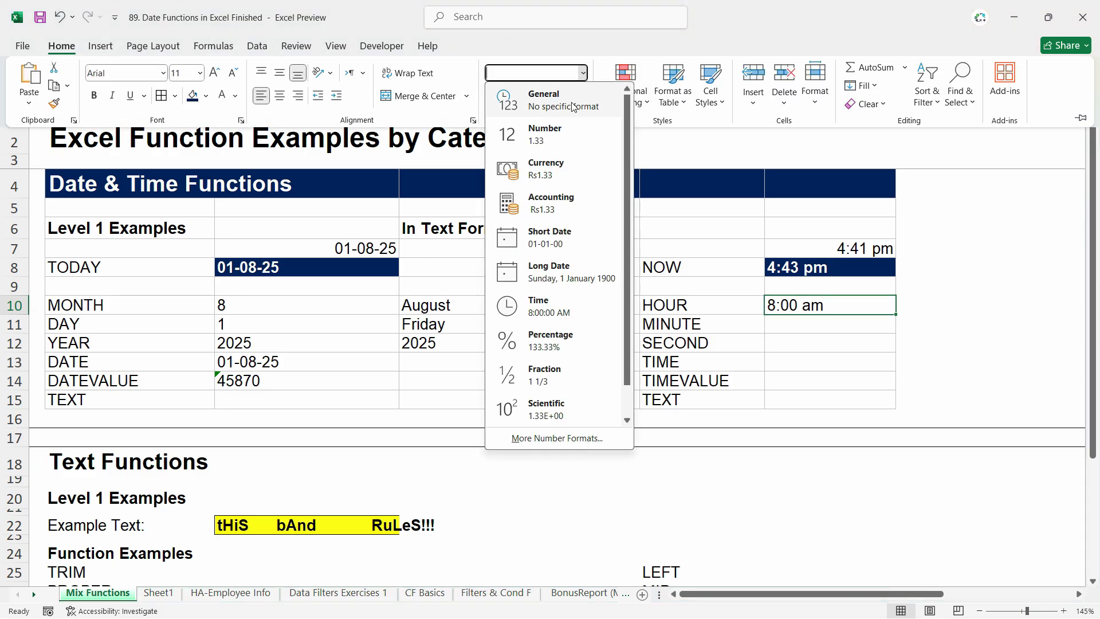
pyautogui.click(516, 94)
# Step: Change the formula in G10 to =HOUR(G8)-12 and apply the General number format to the cell
pyautogui.doubleClick(856, 305)
pyautogui.press('BackSpace')
pyautogui.press('BackSpace')
pyautogui.press('BackSpace')
pyautogui.write('-12')
pyautogui.press('Return')
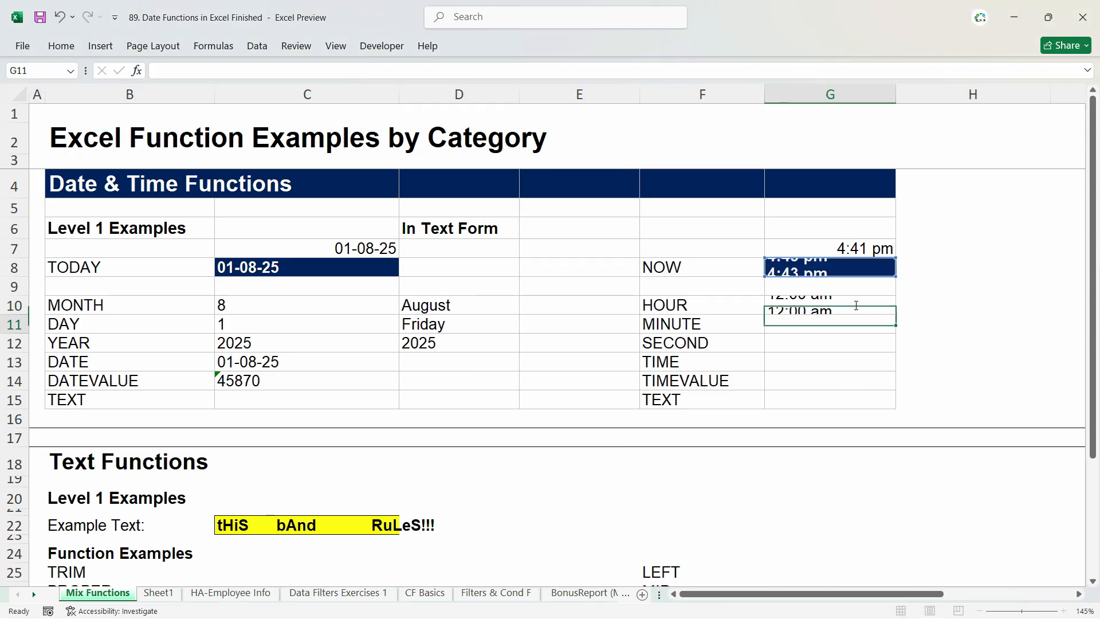
pyautogui.click(853, 306)
pyautogui.click(61, 46)
pyautogui.click(583, 73)
pyautogui.click(516, 95)
pyautogui.click(787, 307)
pyautogui.press('Up')
pyautogui.press('Up')
pyautogui.press('Down')
pyautogui.press('Down')
pyautogui.click(787, 325)
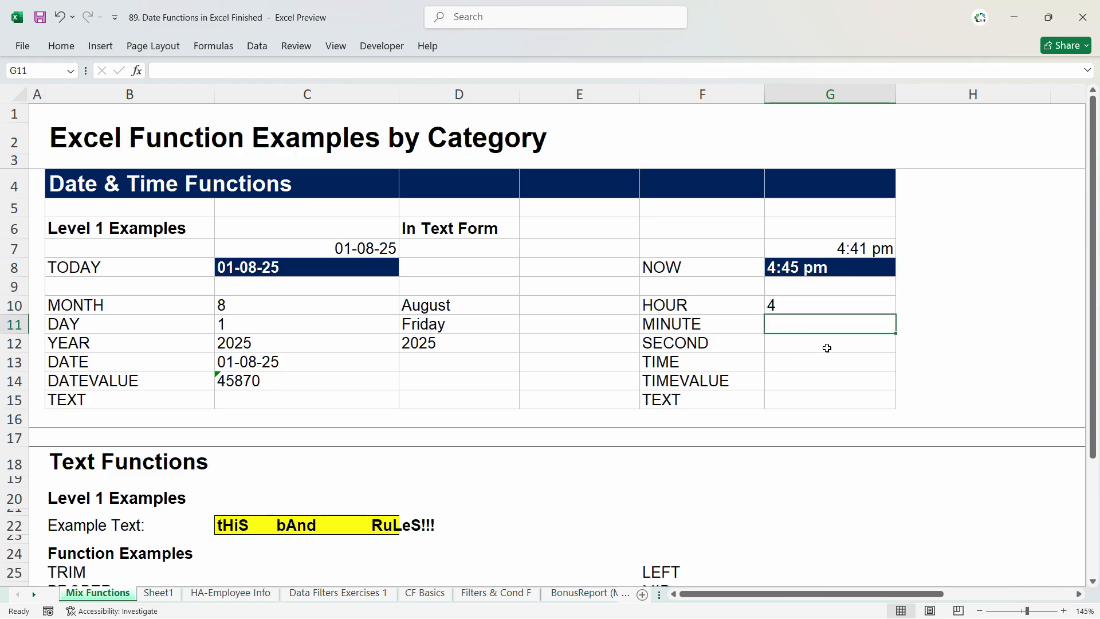
# Step: Undo the 12-hour formula and formatting changes in G10, back to =HOUR(G8)
pyautogui.hotkey('ctrl', 'z')
pyautogui.hotkey('ctrl', 'z')
pyautogui.hotkey('ctrl', 'z')
pyautogui.hotkey('ctrl', 'z')
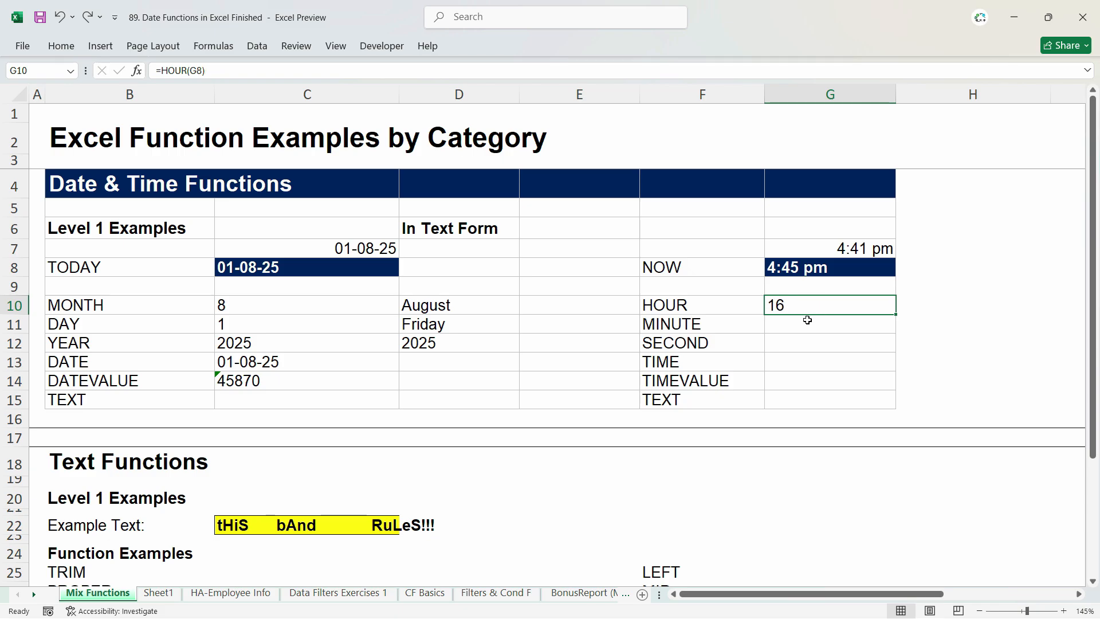
# Step: Enter =MINUTE(G8) in cell G11 to extract the minutes from the NOW result
pyautogui.click(808, 321)
pyautogui.write('=min')
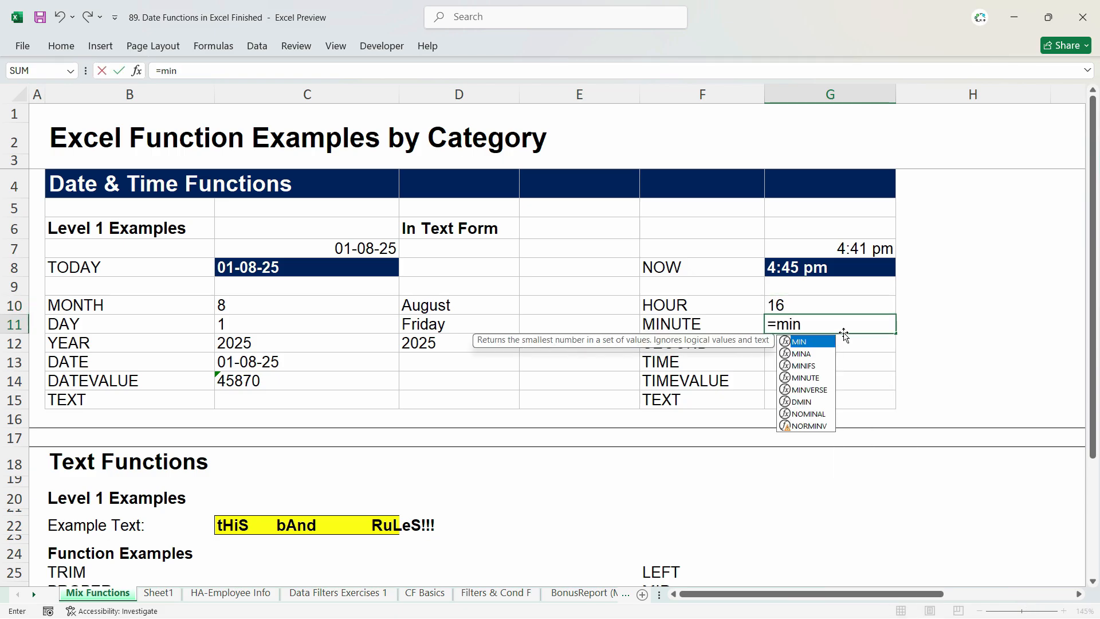
pyautogui.doubleClick(806, 377)
pyautogui.click(818, 269)
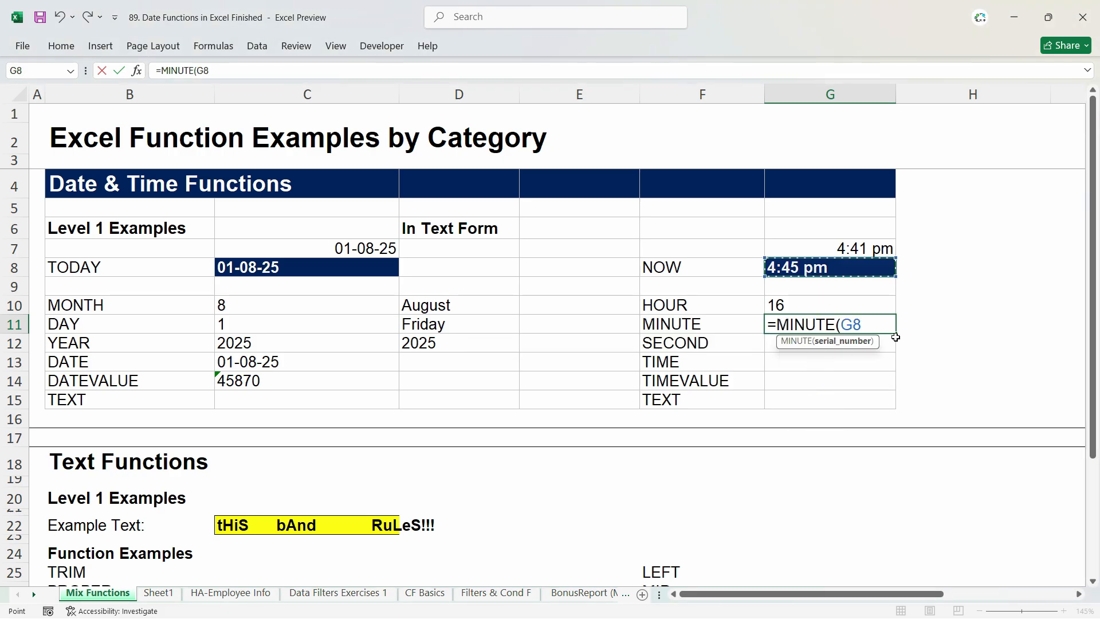
pyautogui.press('Return')
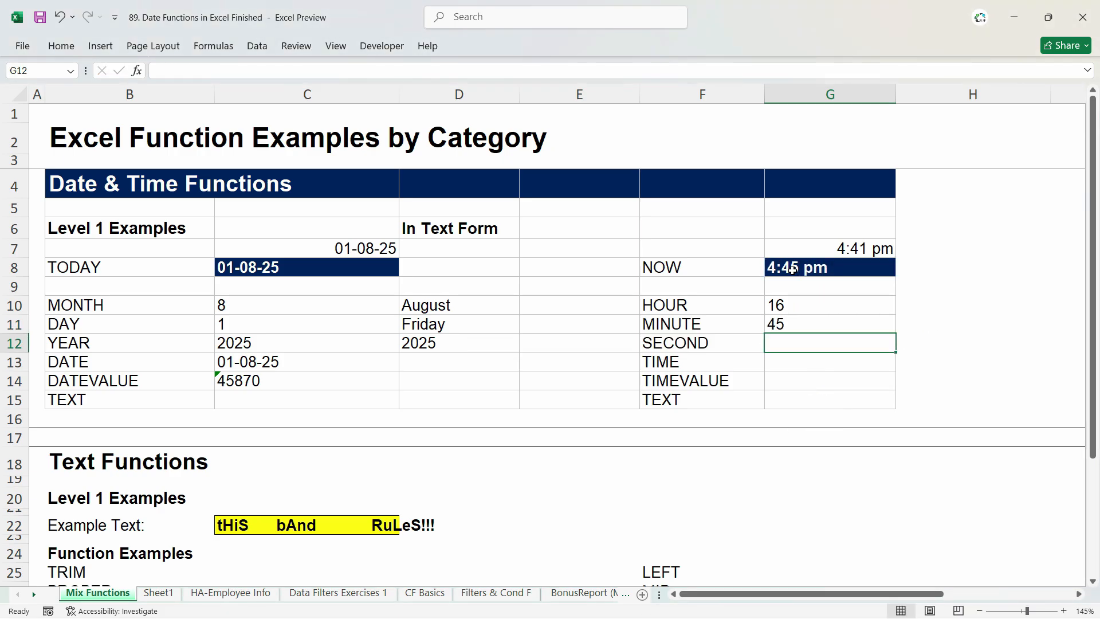
# Step: Enter =SECOND(G8) in cell G12 to extract the seconds from the NOW result
pyautogui.write('=seco')
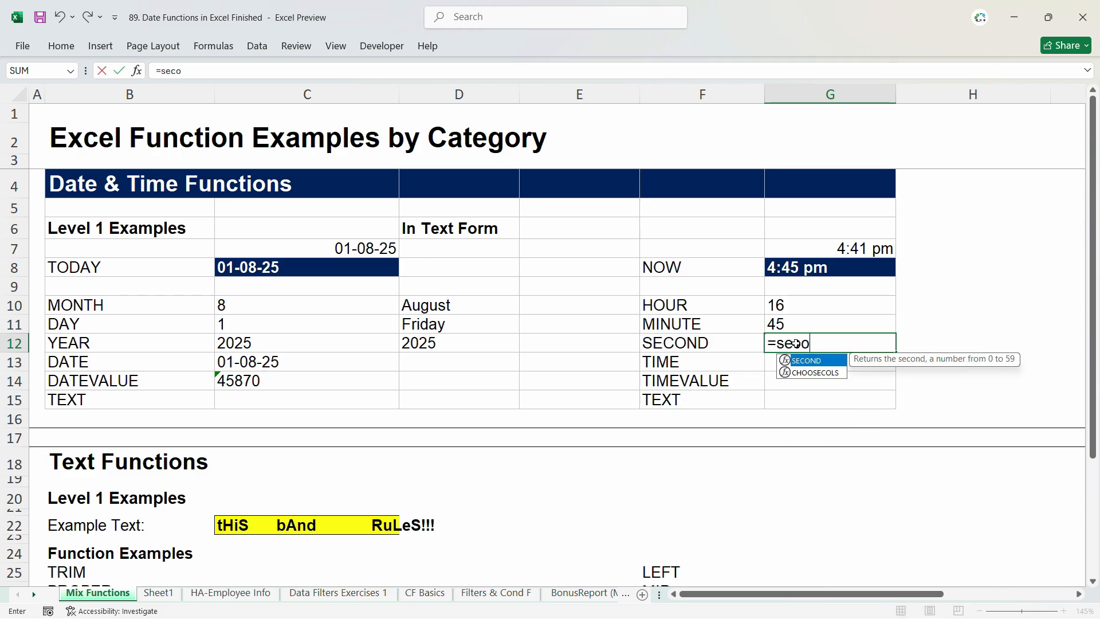
pyautogui.press('Tab')
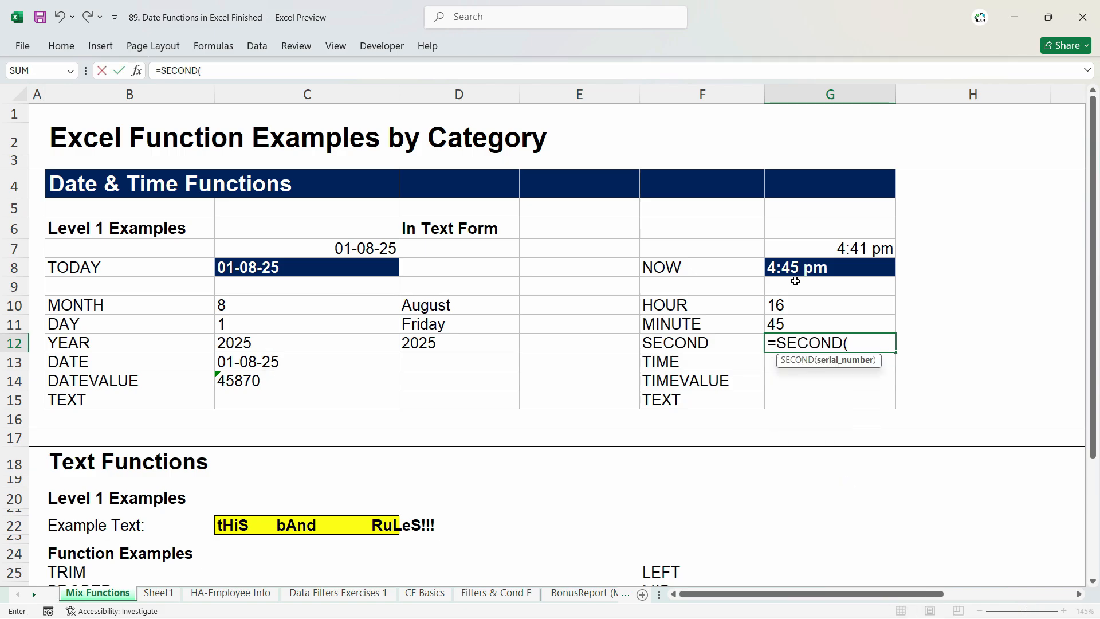
pyautogui.click(796, 269)
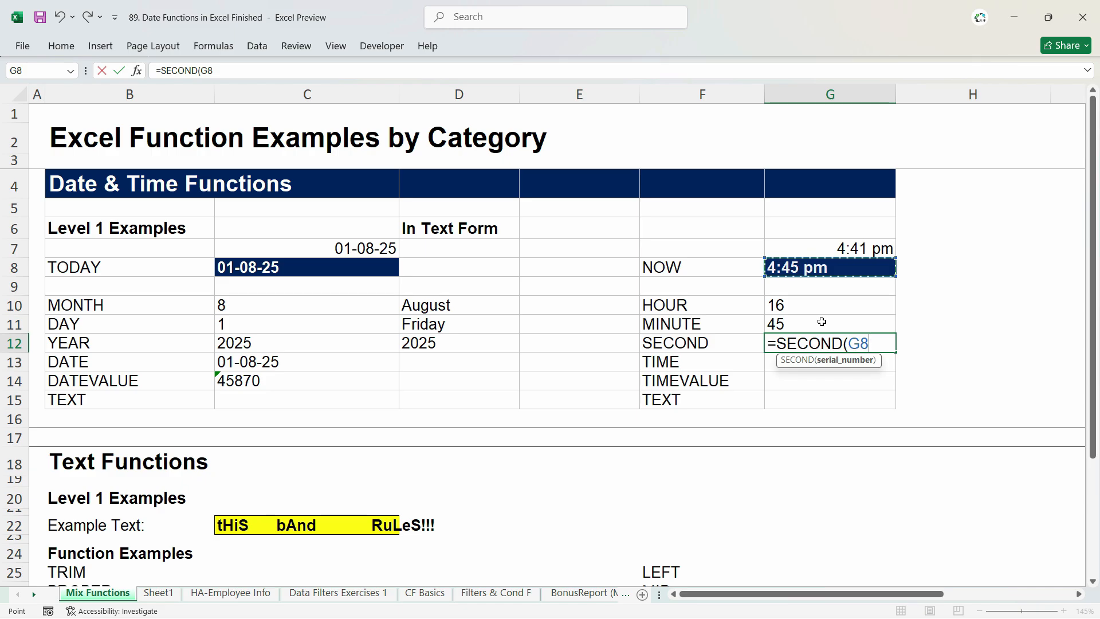
pyautogui.press('Return')
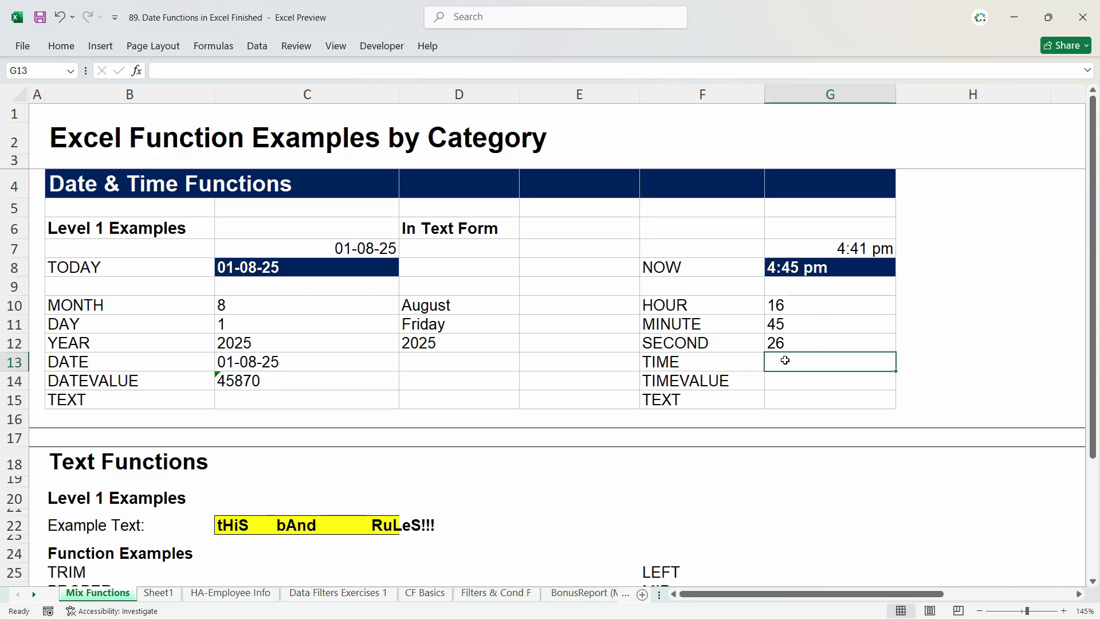
pyautogui.moveTo(783, 305); pyautogui.dragTo(783, 339)
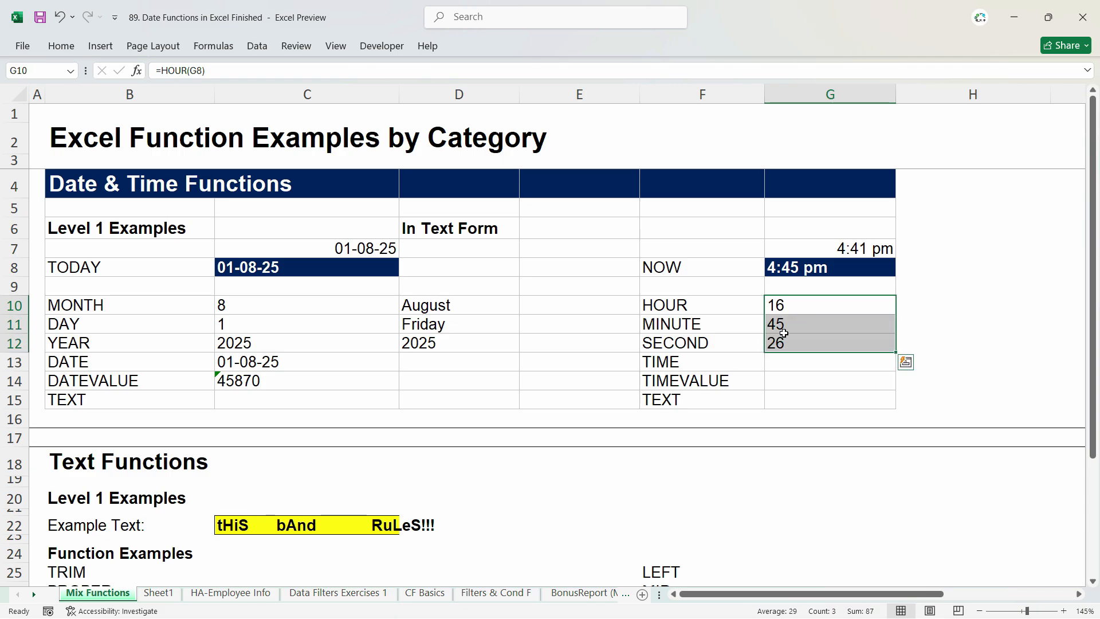
pyautogui.click(786, 309)
pyautogui.click(789, 327)
pyautogui.click(788, 342)
pyautogui.click(786, 309)
pyautogui.click(796, 276)
# Step: Enter =TIME(G10,G11,G12) in cell G13 to rebuild the time from the hour, minute and second cells
pyautogui.click(791, 363)
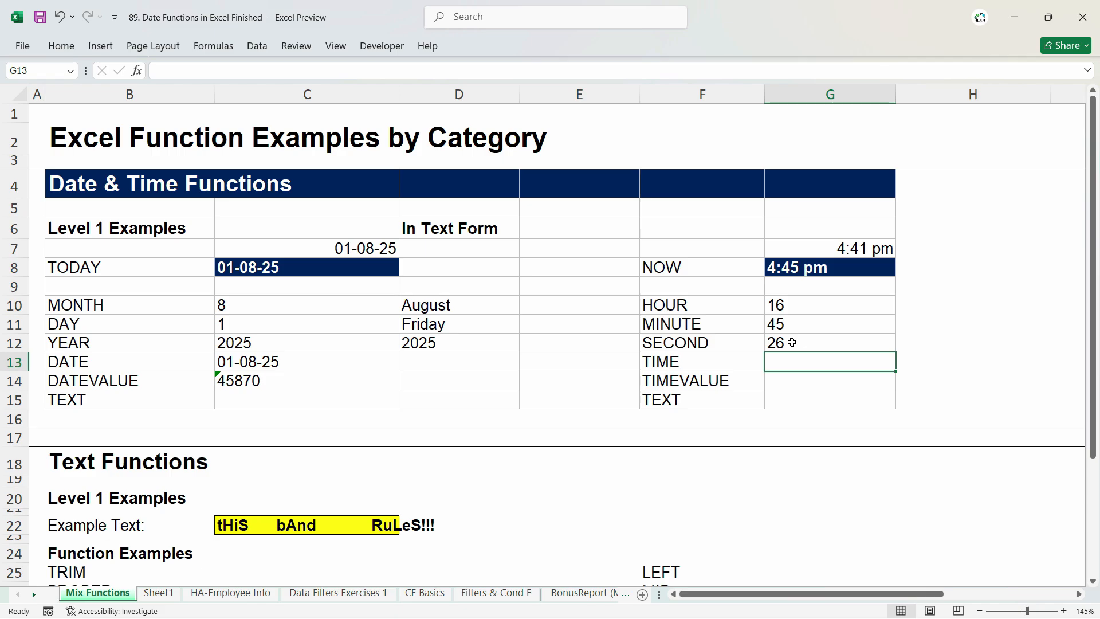
pyautogui.write('=time')
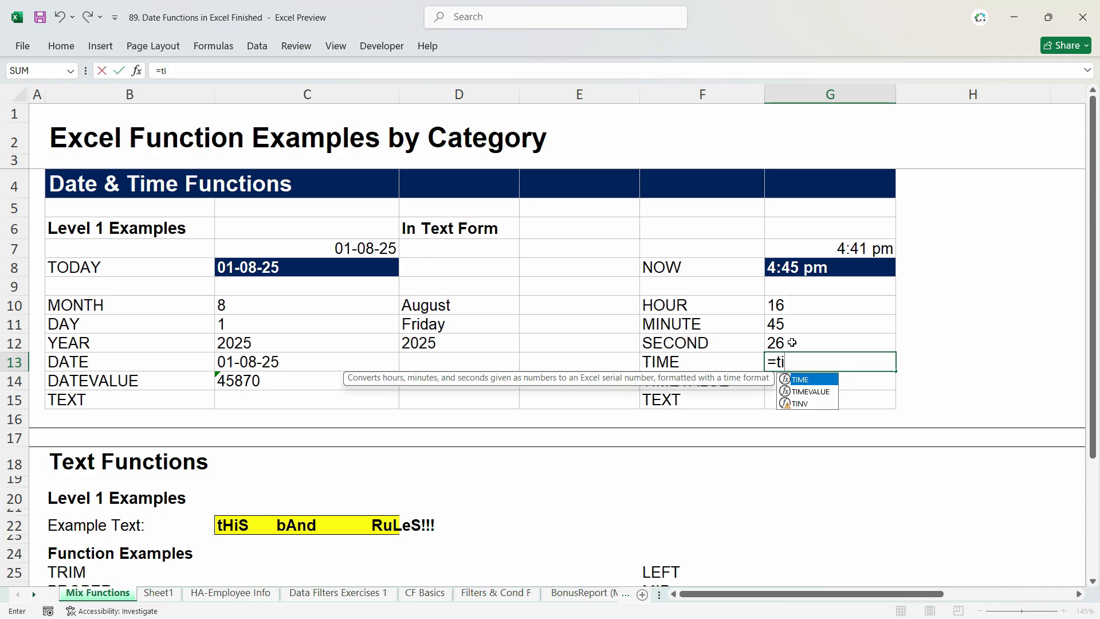
pyautogui.press('Tab')
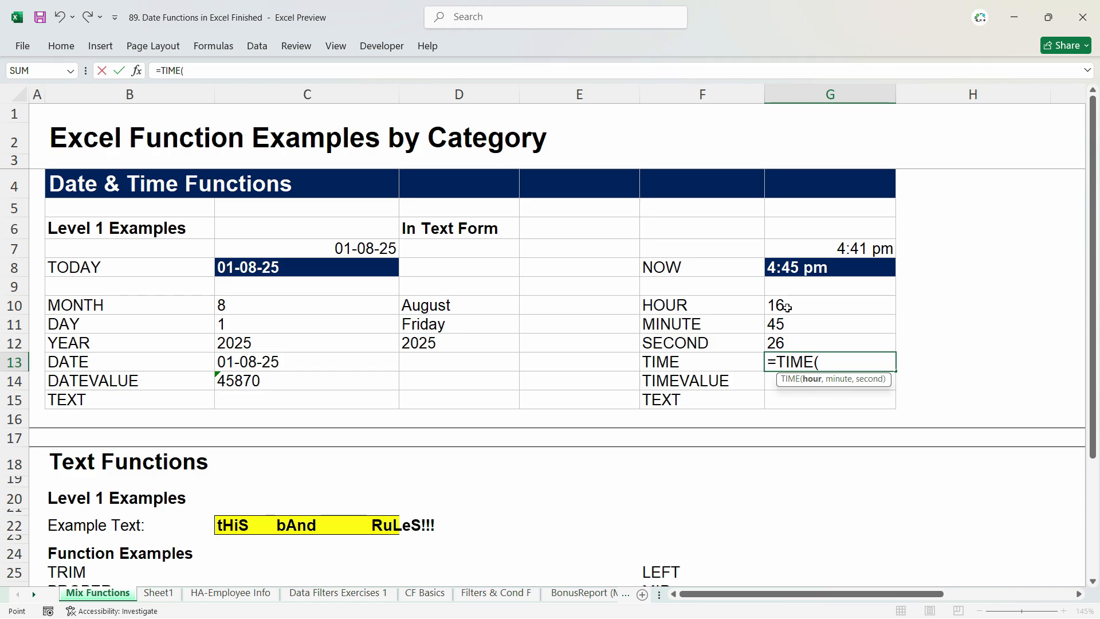
pyautogui.click(787, 308)
pyautogui.write(',')
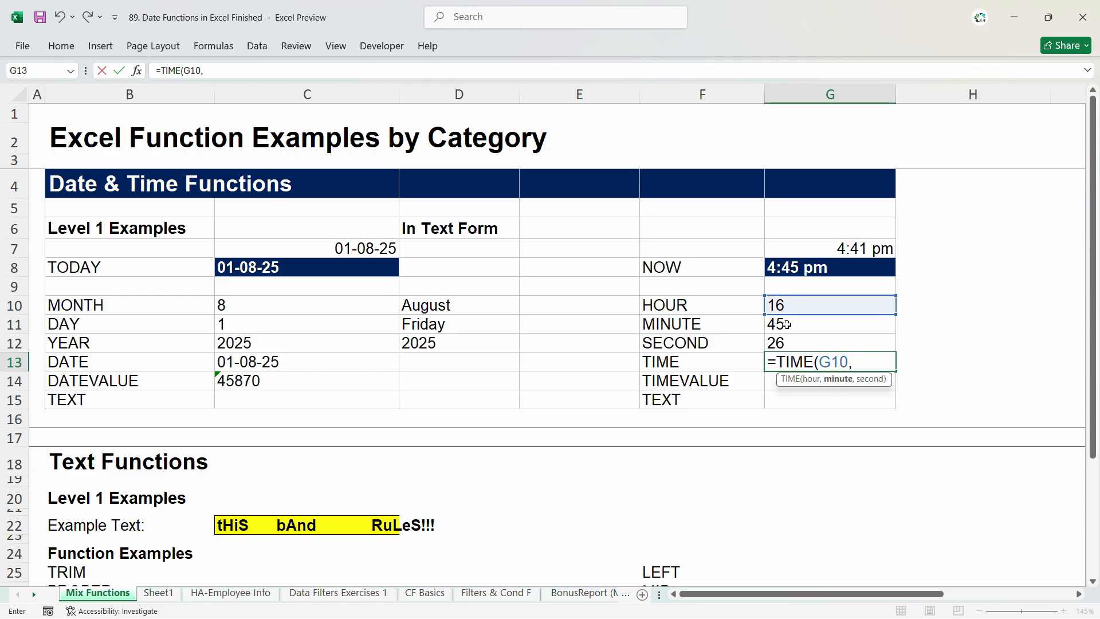
pyautogui.click(787, 325)
pyautogui.write(',')
pyautogui.click(787, 342)
pyautogui.press('Return')
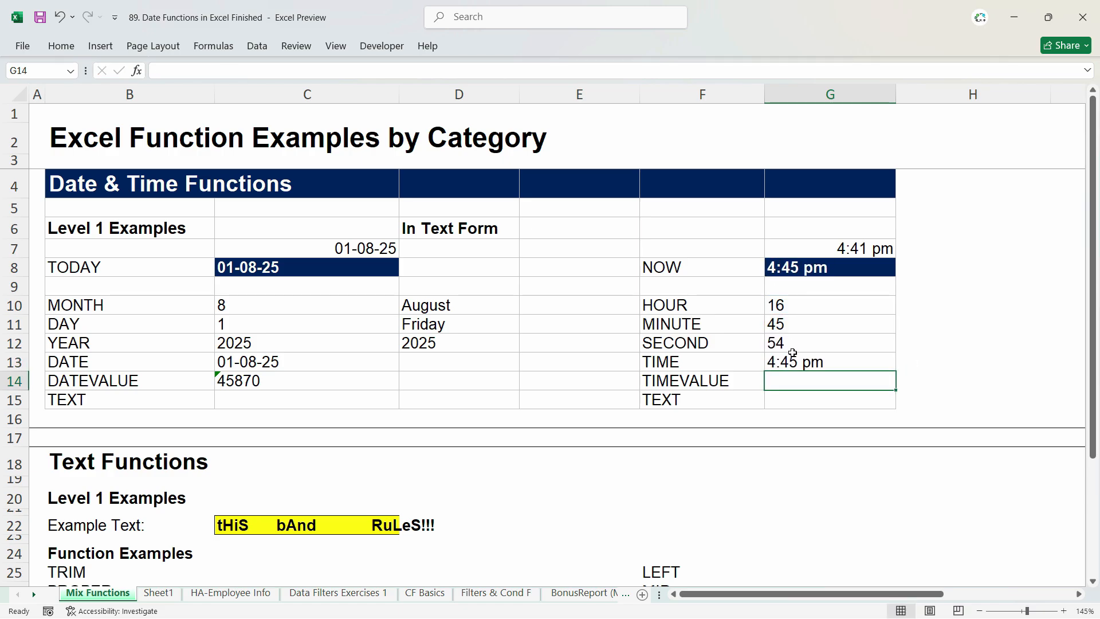
pyautogui.click(799, 368)
pyautogui.click(799, 382)
pyautogui.write('=time')
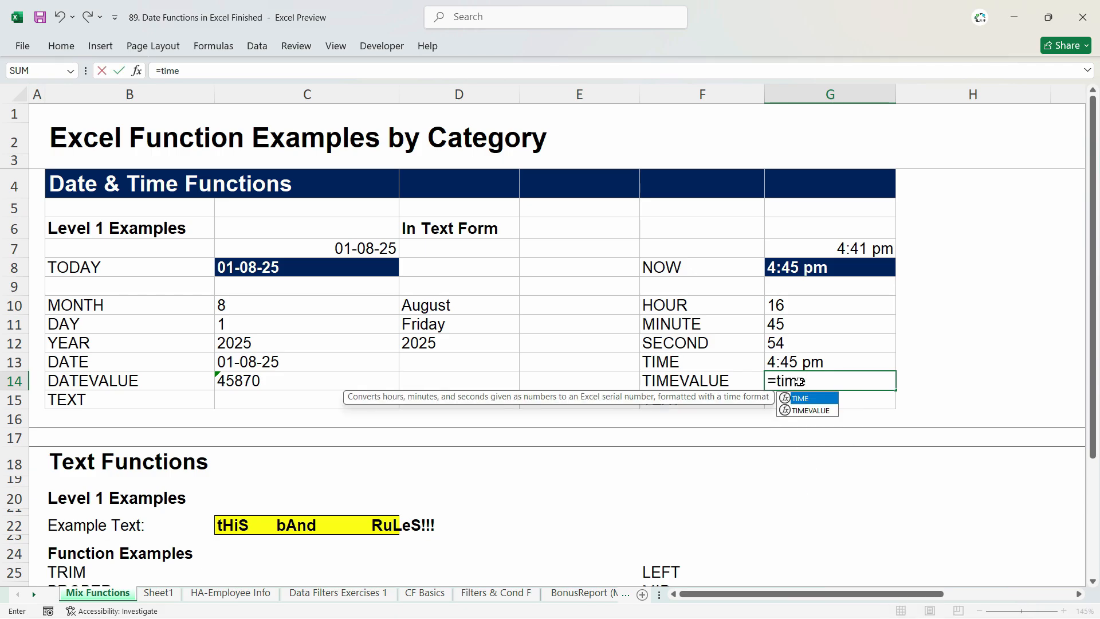
pyautogui.press('Left')
pyautogui.press('Right')
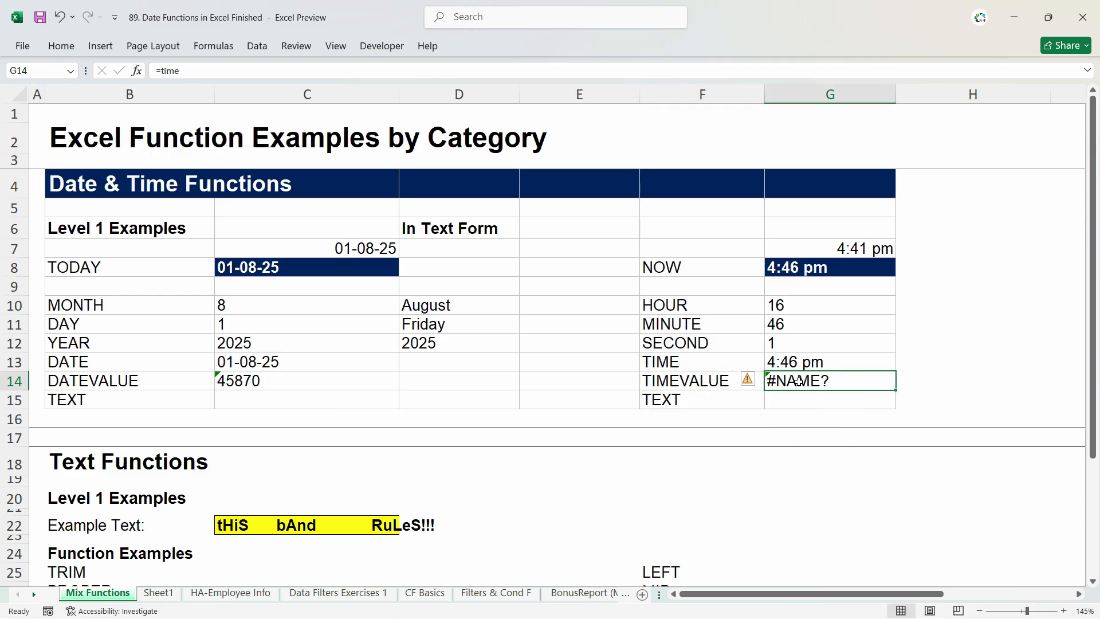
# Step: Enter =TIMEVALUE("4:46 PM") in cell G14 to convert the time text to a serial value
pyautogui.write('=time')
pyautogui.press('Down')
pyautogui.press('Tab')
pyautogui.write('"')
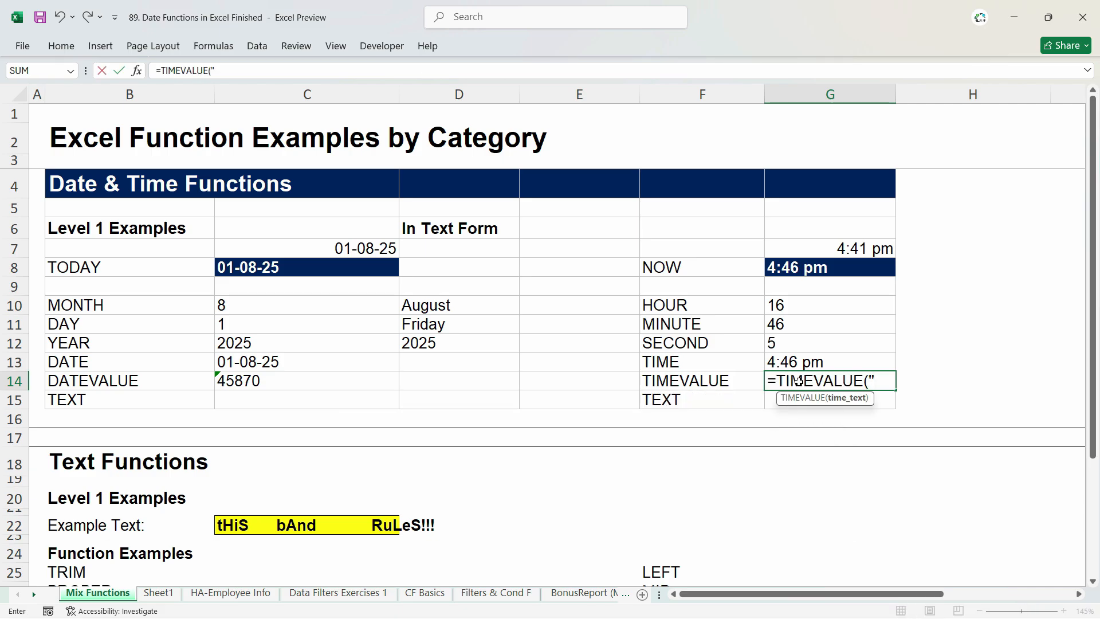
pyautogui.write('4:46 PM')
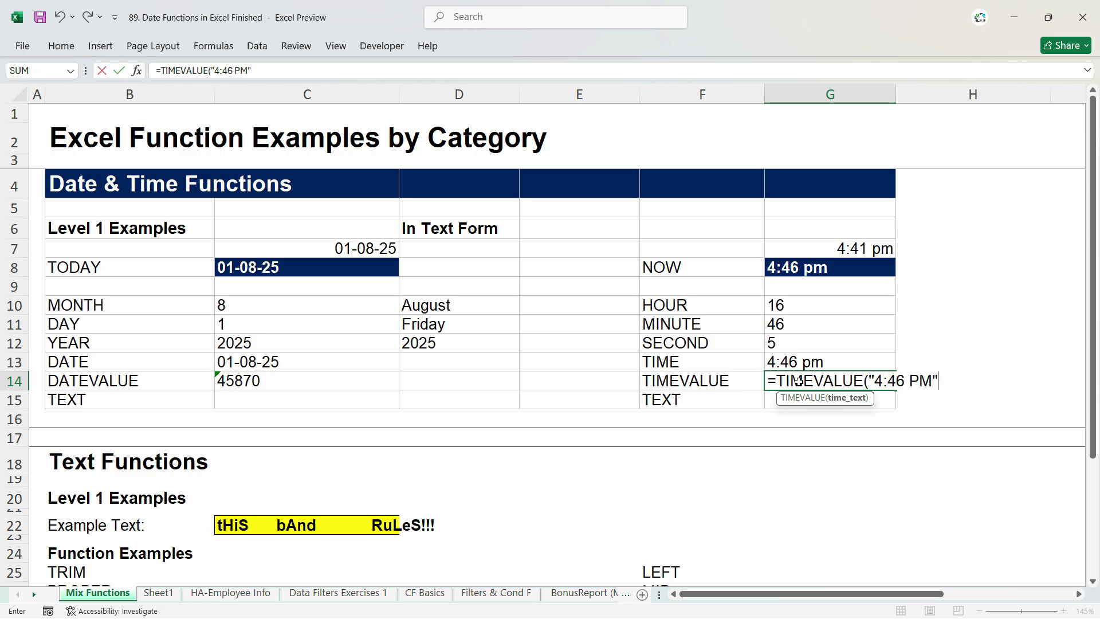
pyautogui.press('Return')
# Step: Apply the General number format to the TIMEVALUE result in G14
pyautogui.click(808, 383)
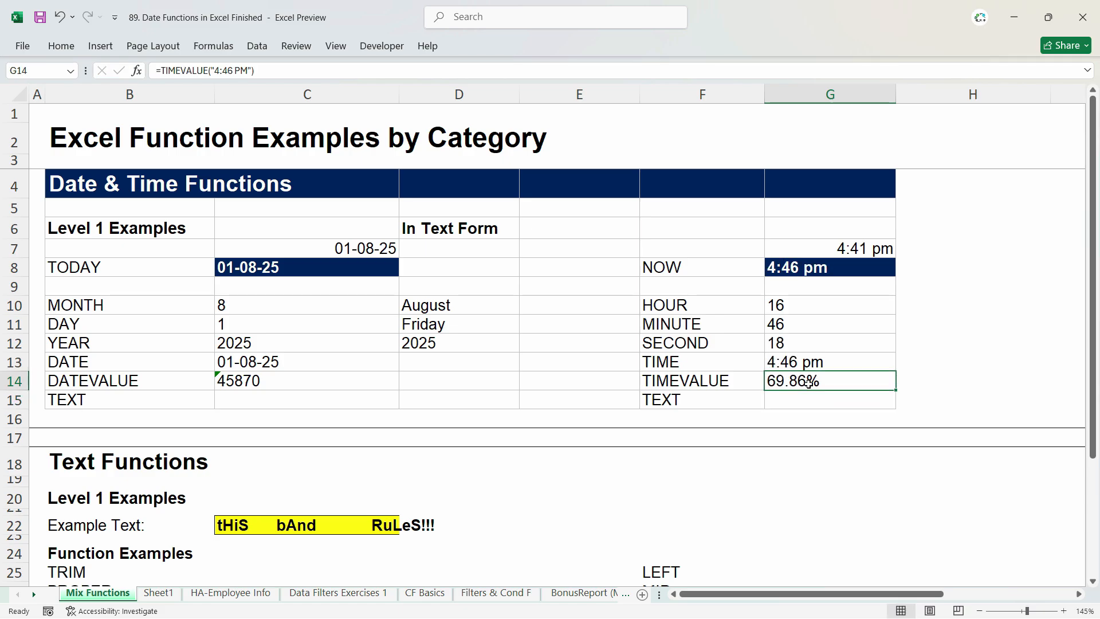
pyautogui.click(61, 46)
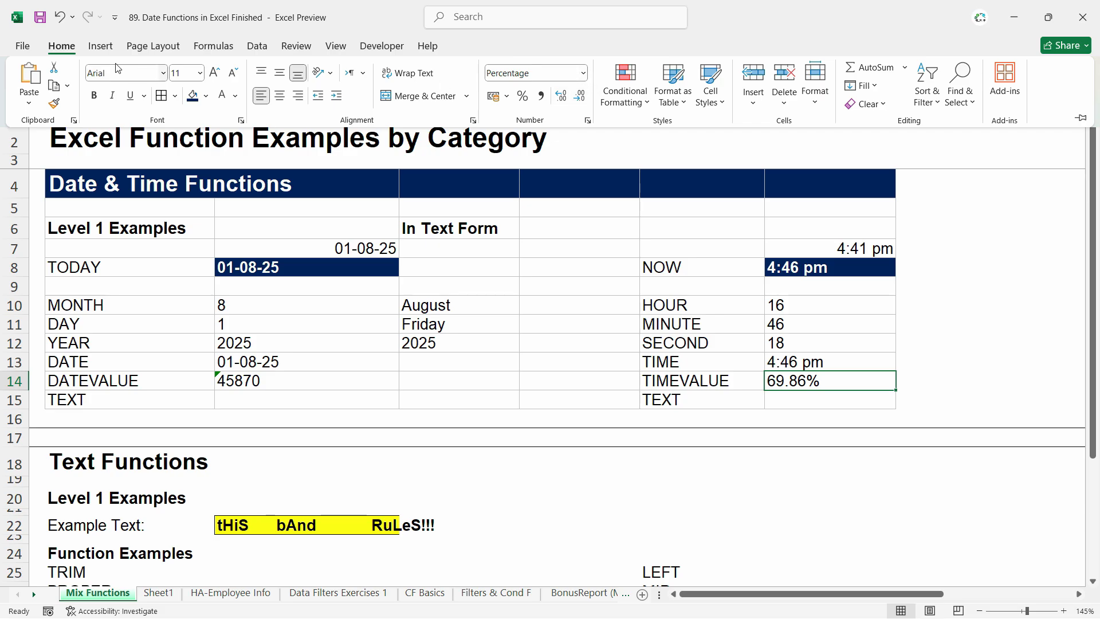
pyautogui.click(583, 73)
pyautogui.click(530, 93)
# Step: Enter =TEXT(G8,"HH") in cell G15 to show the hour of the NOW result as text
pyautogui.click(790, 401)
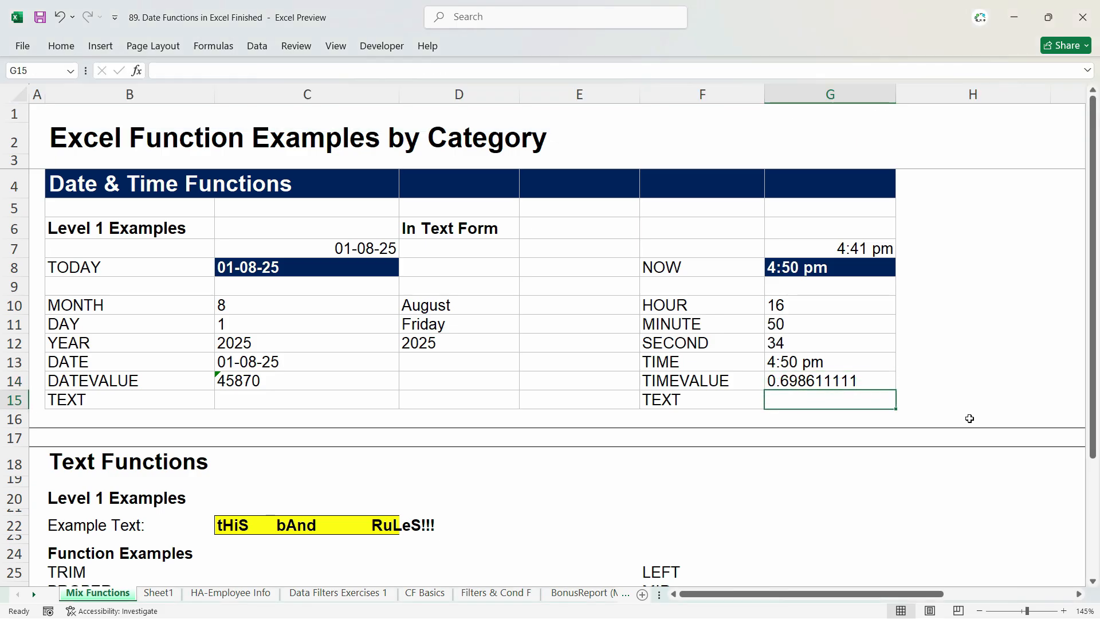
pyautogui.write('=t')
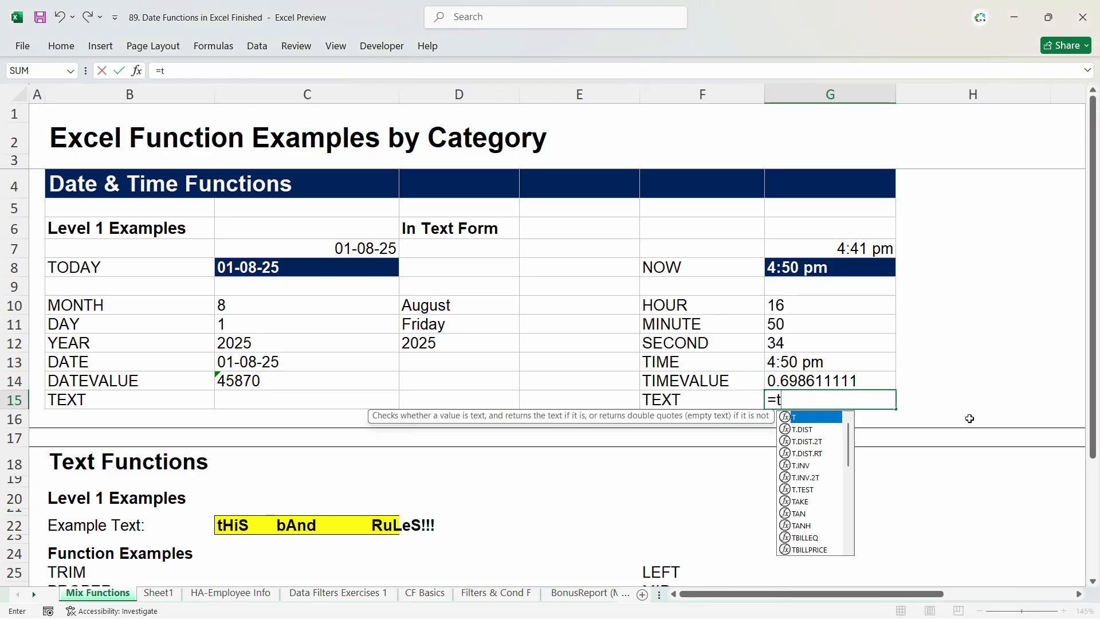
pyautogui.write('ext')
pyautogui.press('Tab')
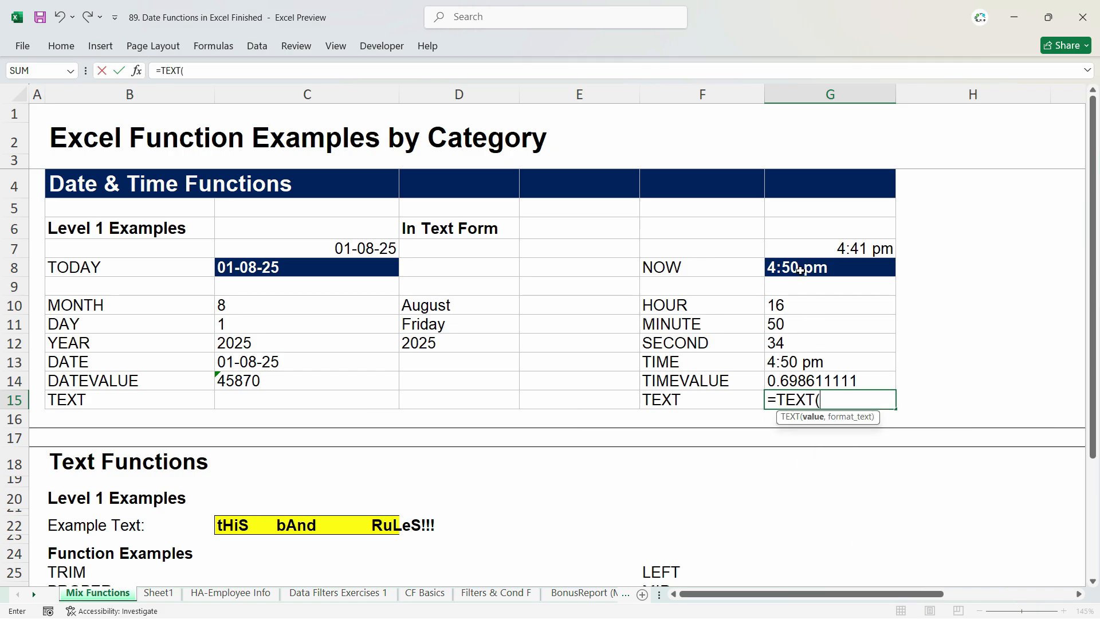
pyautogui.click(801, 269)
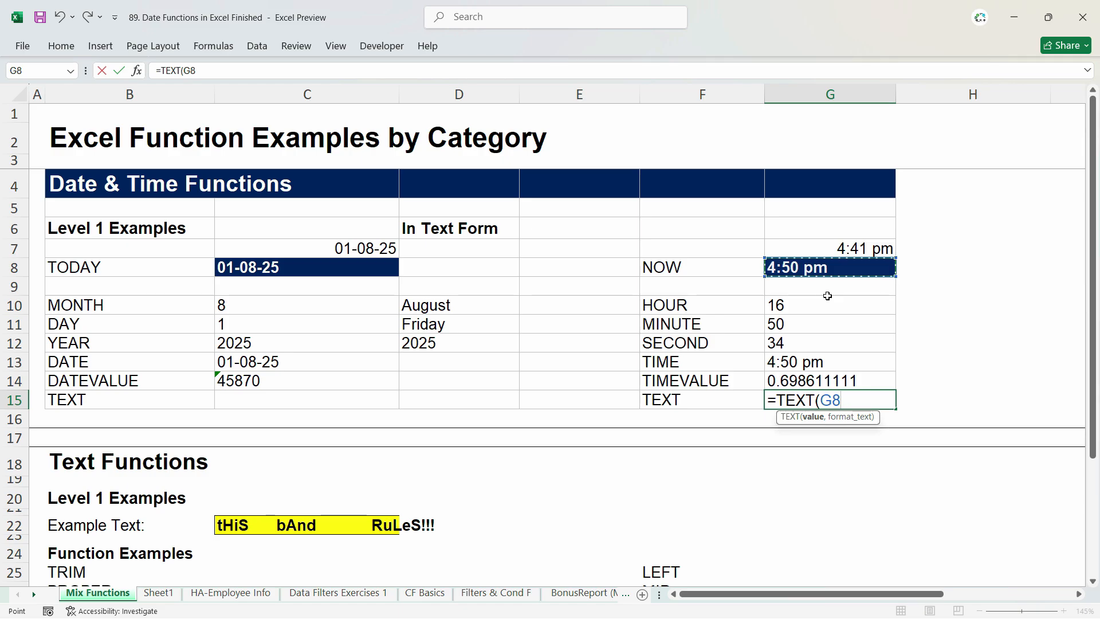
pyautogui.write(',"HH')
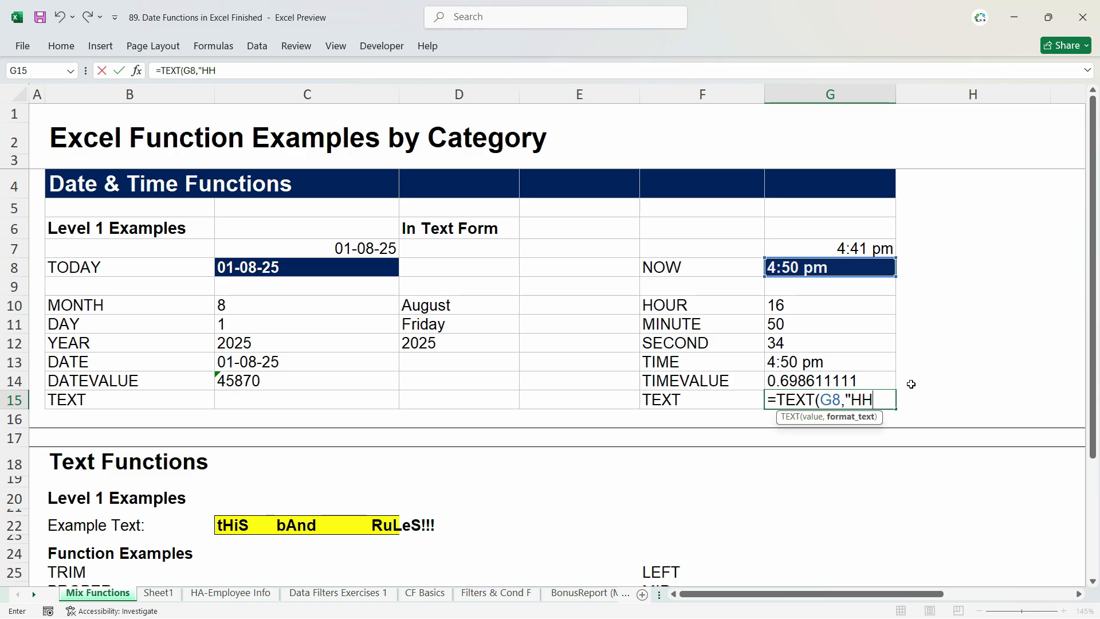
pyautogui.press('Return')
# Step: Extend the format code of the TEXT formula in G15 to "HH:ss"
pyautogui.click(812, 404)
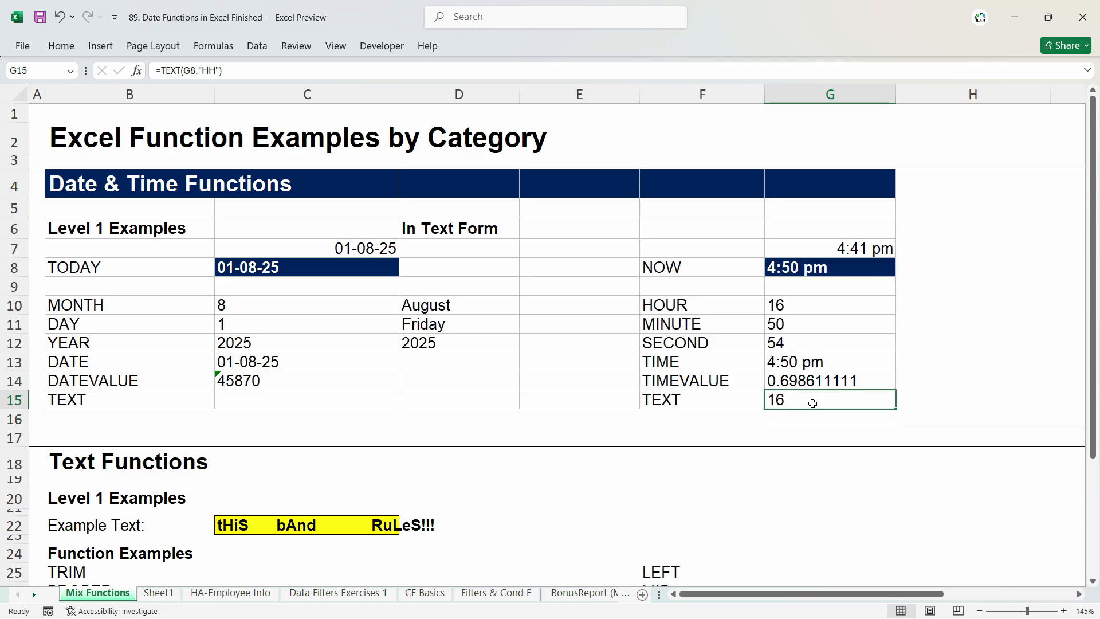
pyautogui.doubleClick(813, 404)
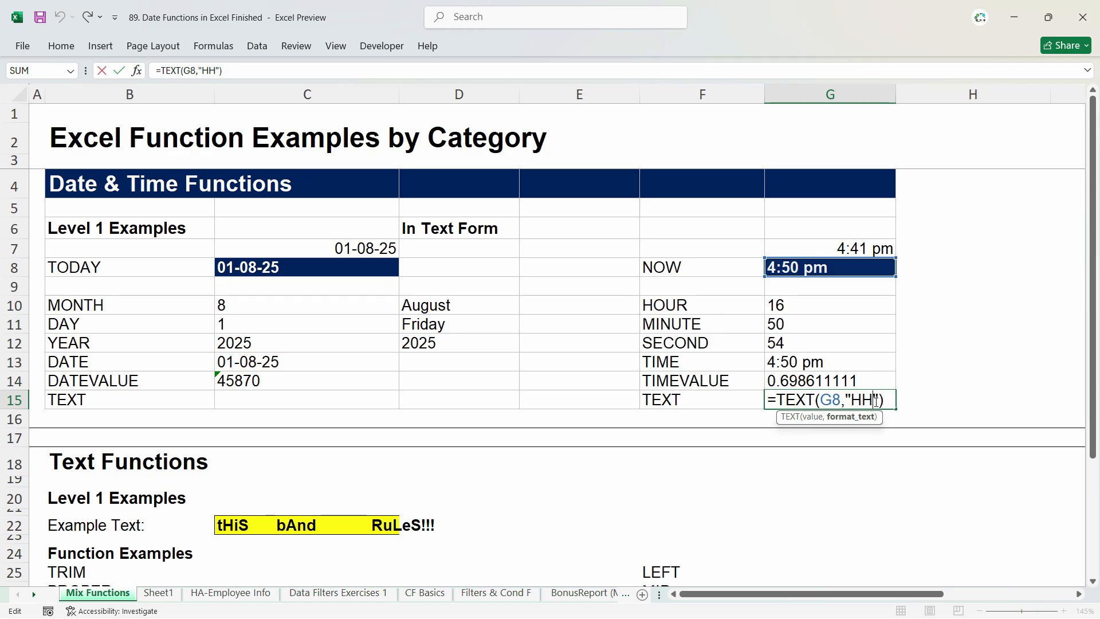
pyautogui.write(':ss')
pyautogui.press('Return')
# Step: Replace the hour code in G15's TEXT formula with minutes, so the formula reads =TEXT(G8,"mm:ss")
pyautogui.click(879, 393)
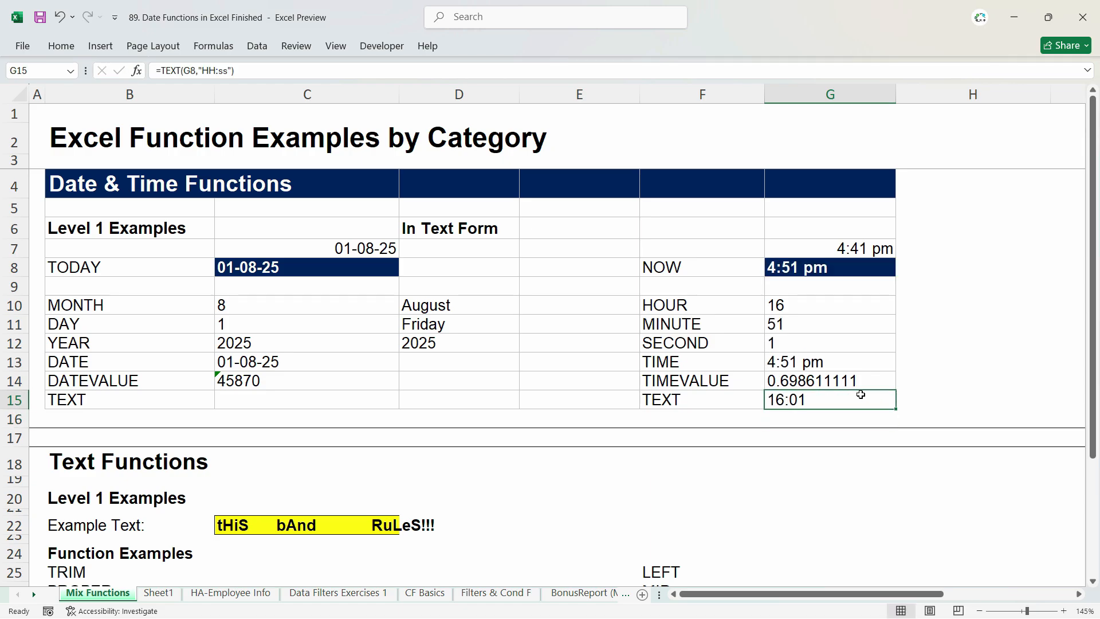
pyautogui.doubleClick(862, 400)
pyautogui.press('BackSpace')
pyautogui.press('Delete')
pyautogui.write('mm')
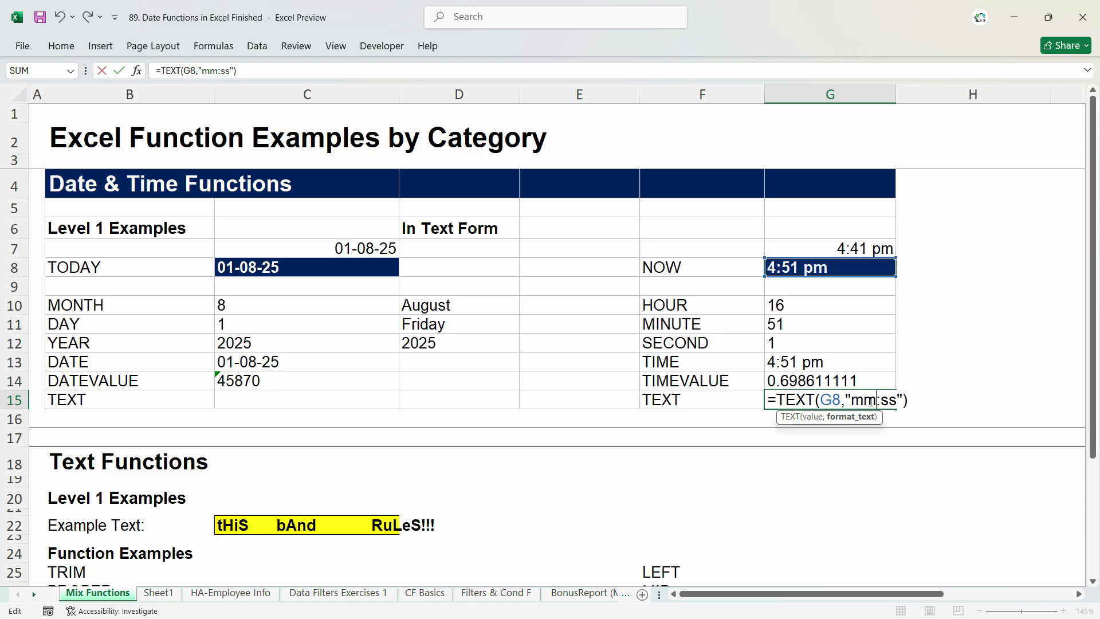
pyautogui.press('Return')
# Step: Examine the TEXT example in row 15, comparing G15 with the NOW cell G8 and inspecting the formula's format code
pyautogui.click(836, 398)
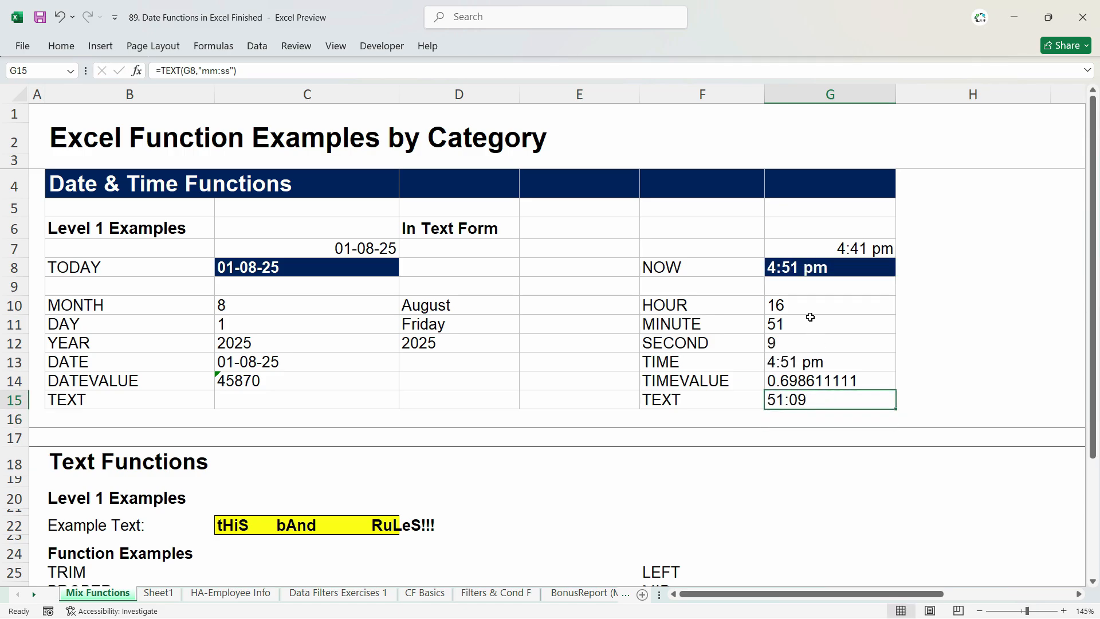
pyautogui.click(817, 271)
pyautogui.click(889, 400)
pyautogui.click(691, 397)
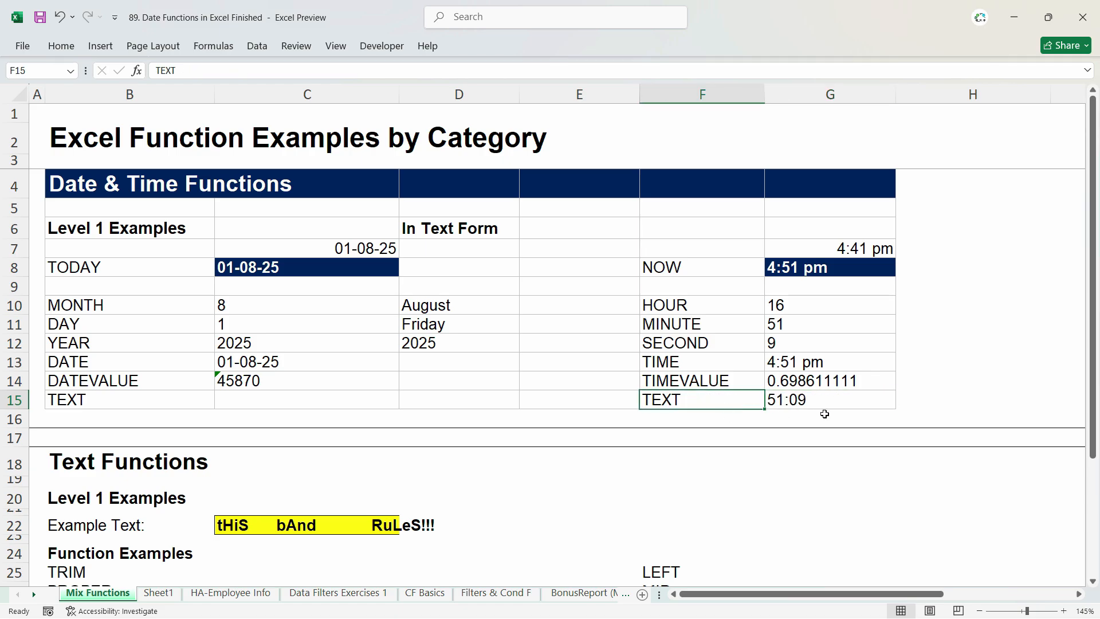
pyautogui.press('Right')
pyautogui.click(699, 407)
pyautogui.press('Right')
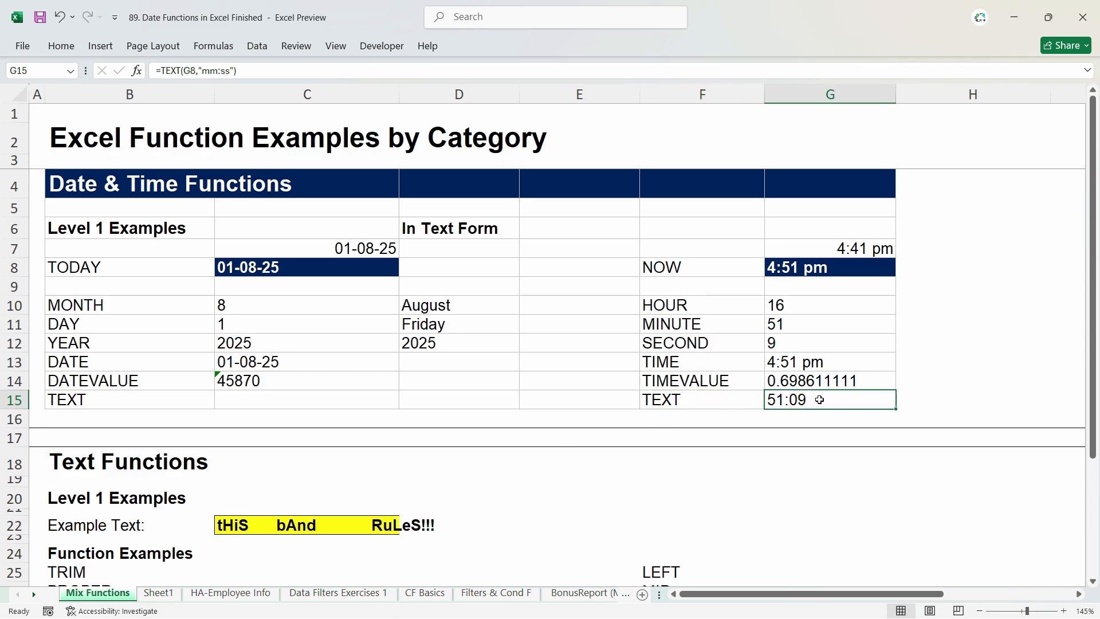
pyautogui.doubleClick(879, 401)
pyautogui.moveTo(897, 400); pyautogui.dragTo(852, 400)
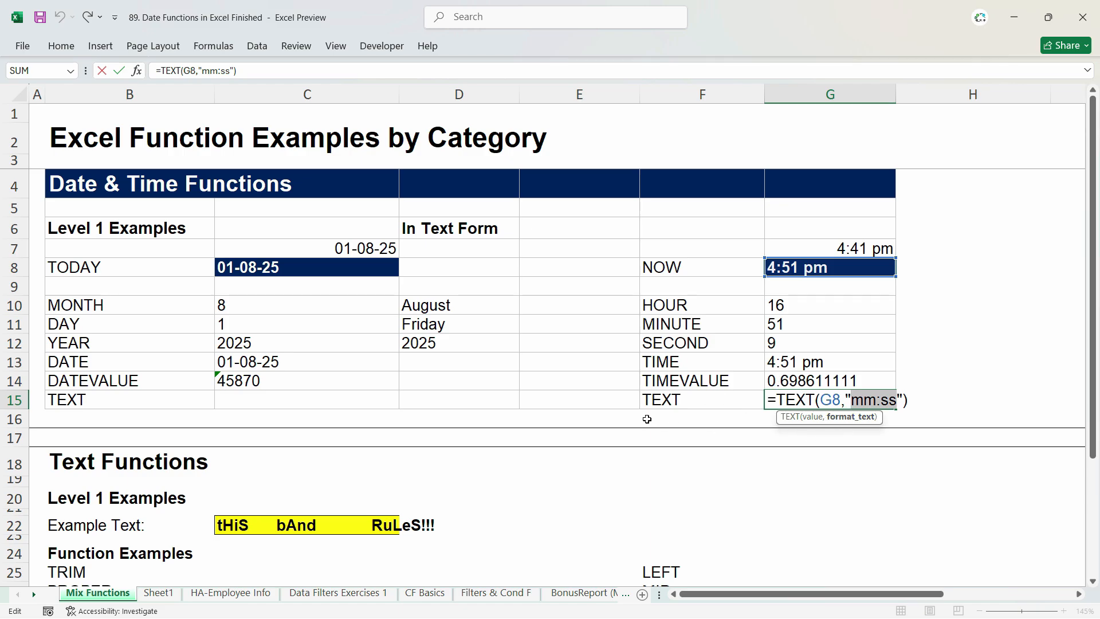
pyautogui.hotkey('ctrl', 'Return')
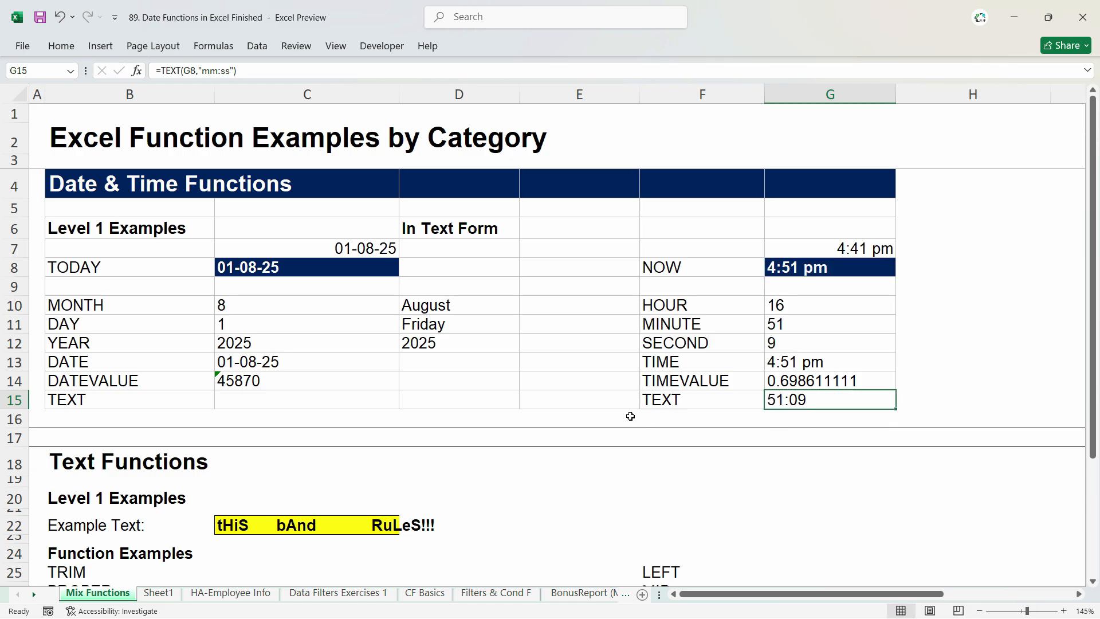